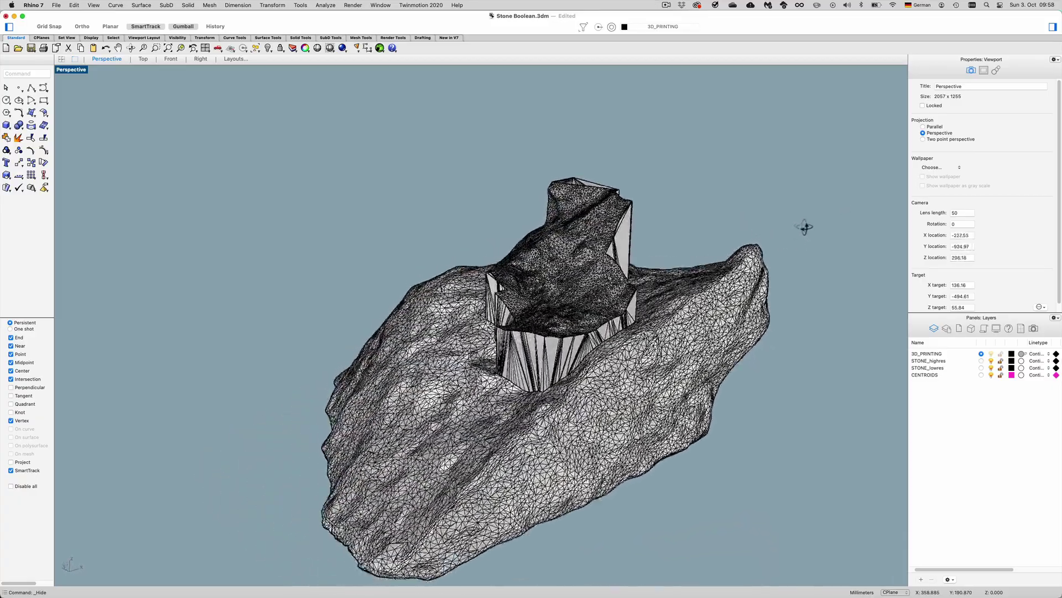
# Hide the high-resolution lower stone and examine the contoured connector mesh that fits between the stones.
pyautogui.click(565, 408)
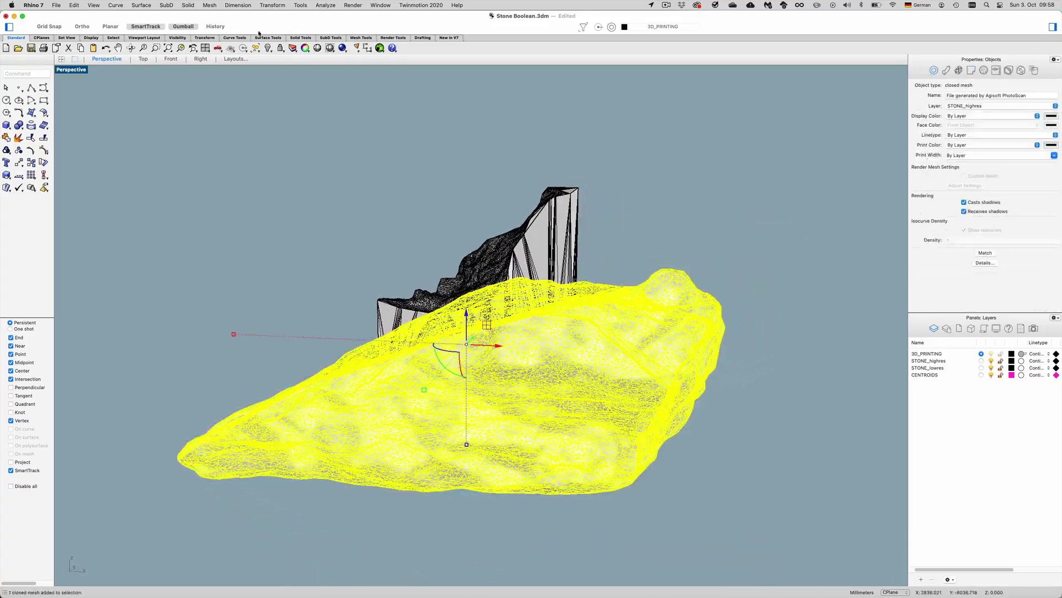
pyautogui.press('super+h')
pyautogui.moveTo(587, 260)
pyautogui.mouseDown(button='right')
pyautogui.moveTo(653, 272)
pyautogui.moveTo(562, 256)
pyautogui.moveTo(484, 266)
pyautogui.moveTo(562, 325)
pyautogui.moveTo(592, 293)
pyautogui.moveTo(591, 259)
pyautogui.mouseUp(button='right')
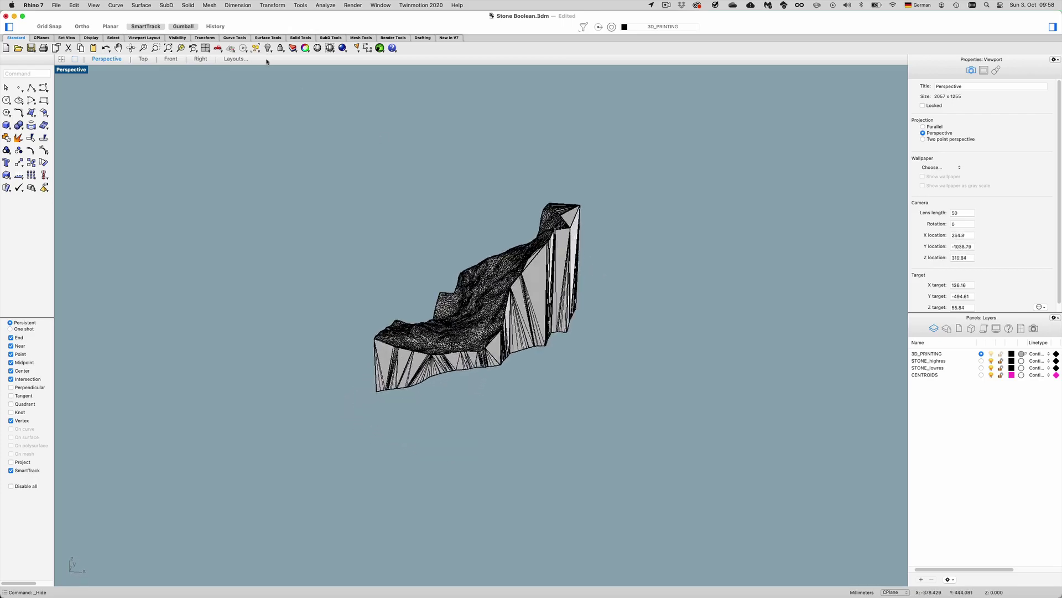
pyautogui.click(268, 48)
# Examine the two stacked stone meshes and the block filling the gap between them from several sides.
pyautogui.moveTo(693, 317)
pyautogui.mouseDown(button='right')
pyautogui.moveTo(695, 306)
pyautogui.moveTo(708, 311)
pyautogui.mouseUp(button='right')
pyautogui.scroll(-4, 707, 311)
pyautogui.keyDown('shift'); pyautogui.moveTo(679, 270); pyautogui.dragTo(671, 323, button='right'); pyautogui.keyUp('shift')
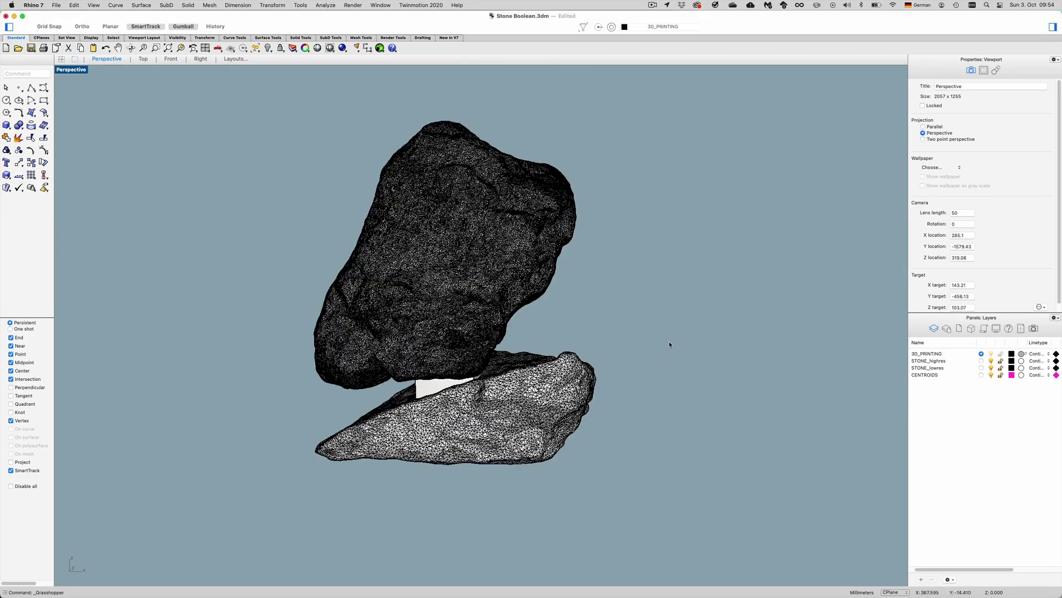
pyautogui.moveTo(669, 345); pyautogui.dragTo(602, 365, button='right')
pyautogui.scroll(4, 423, 313)
pyautogui.scroll(-2, 422, 314)
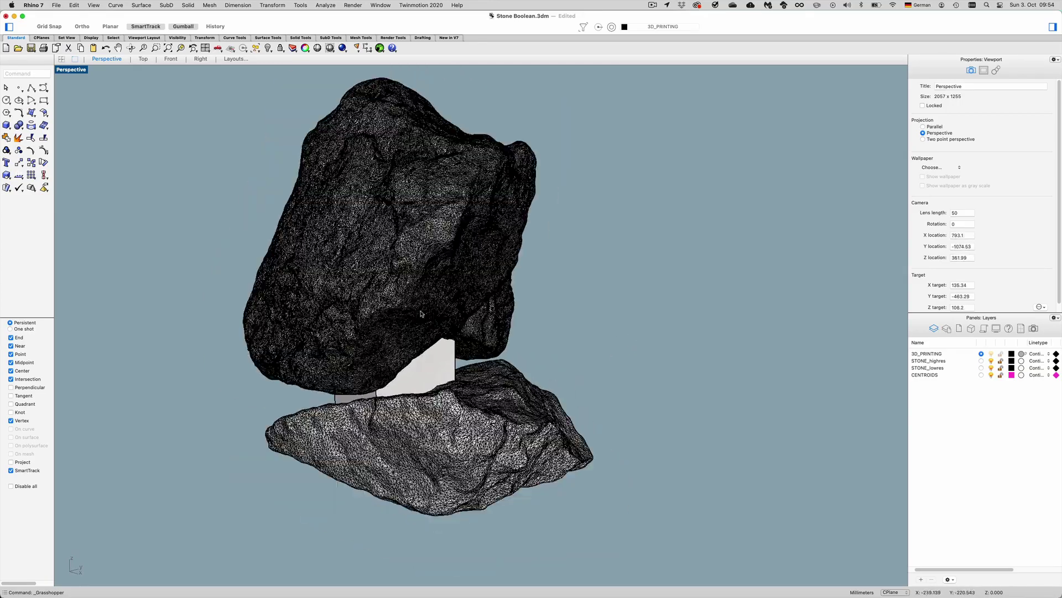
pyautogui.scroll(2, 421, 314)
pyautogui.scroll(-3, 419, 313)
pyautogui.scroll(3, 417, 313)
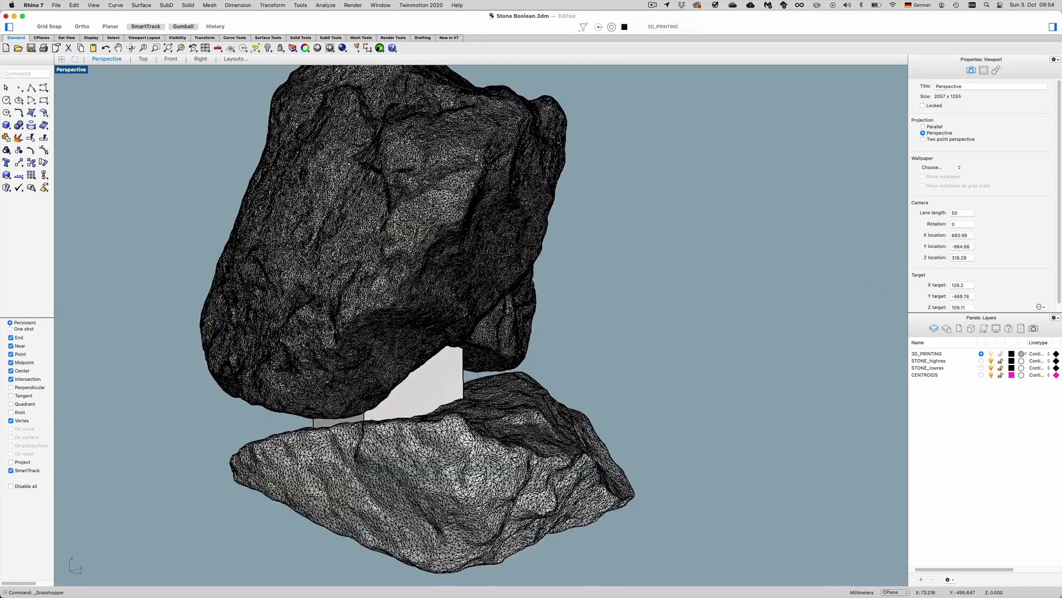
pyautogui.scroll(2, 417, 312)
pyautogui.scroll(-2, 418, 313)
pyautogui.click(417, 380)
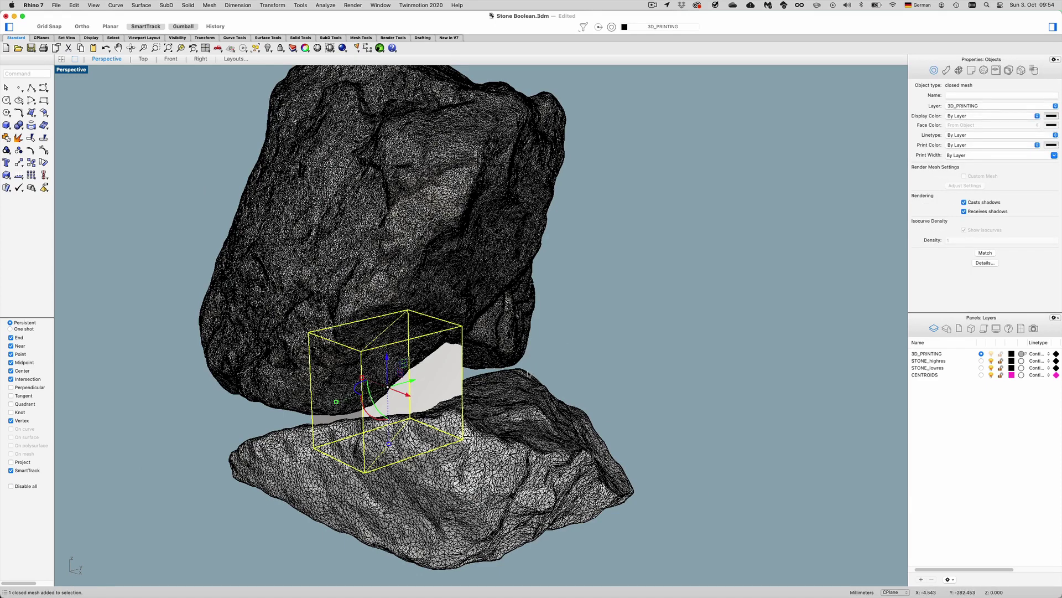
pyautogui.press('Delete')
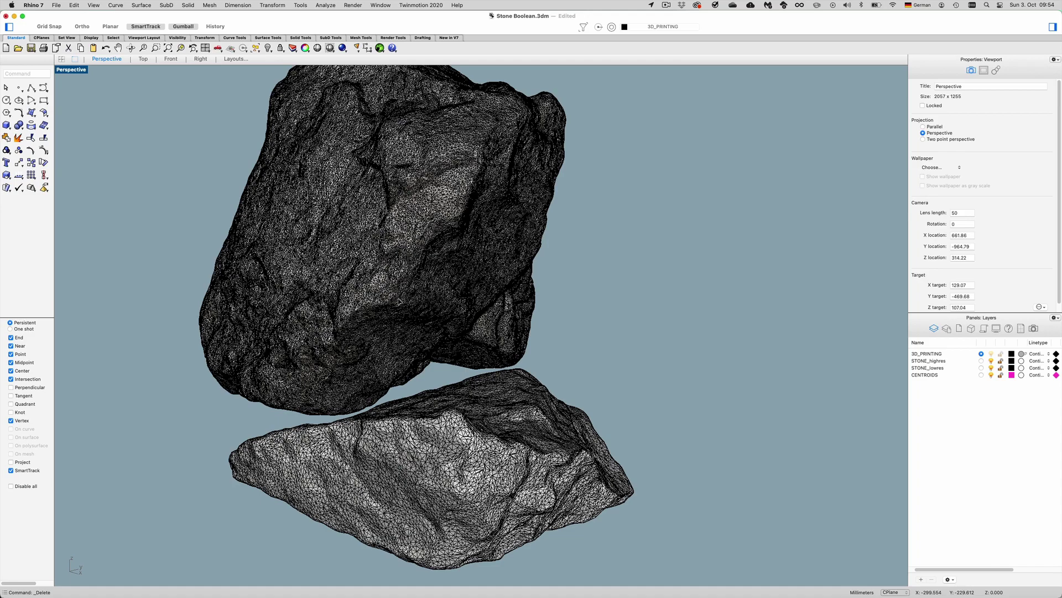
pyautogui.press('cmd+z')
pyautogui.click(638, 286)
pyautogui.moveTo(500, 297); pyautogui.dragTo(408, 292, button='right')
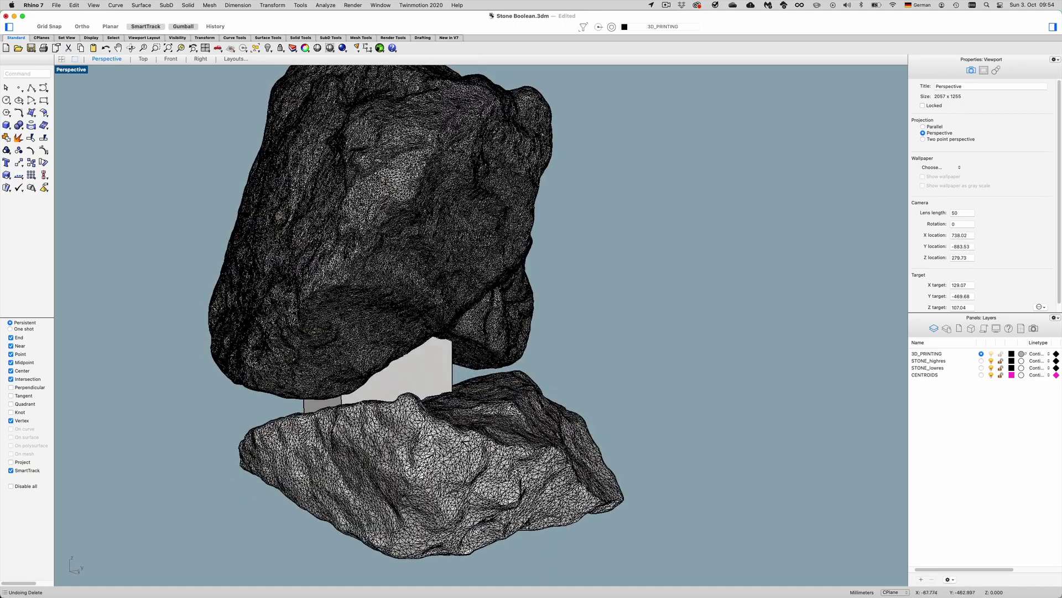
# Check the object types of the block and the stones, and look up the available mesh Boolean operations.
pyautogui.click(381, 373)
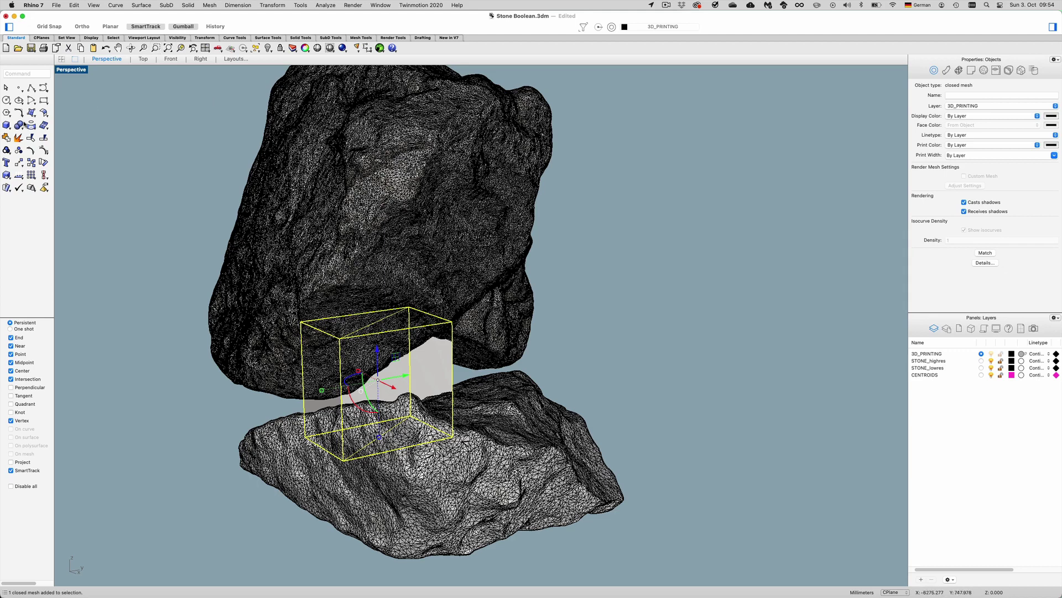
pyautogui.click(255, 152)
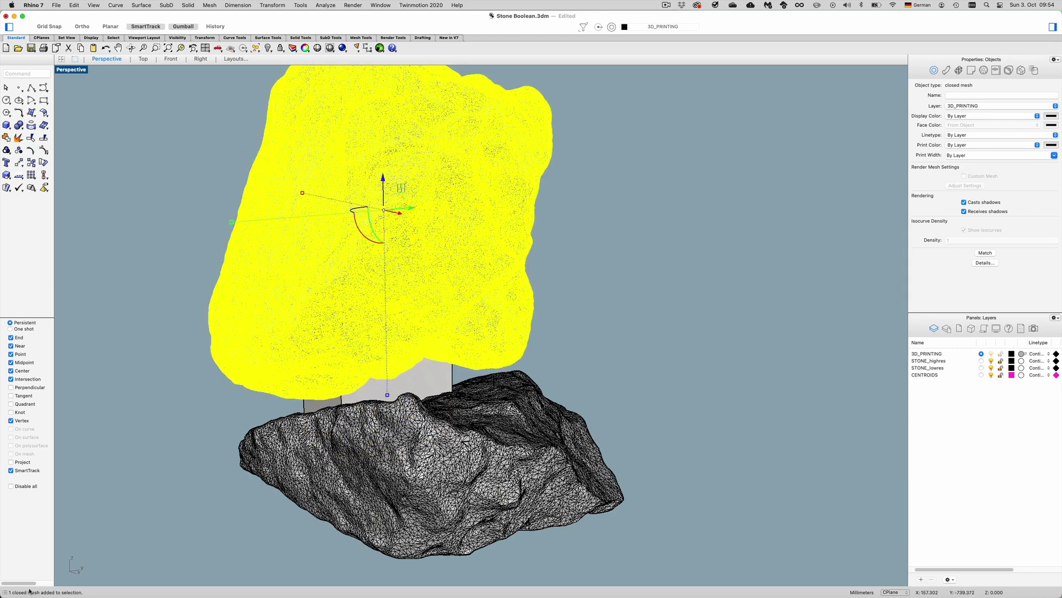
pyautogui.click(372, 423)
pyautogui.click(363, 261)
pyautogui.press('Escape')
pyautogui.click(416, 372)
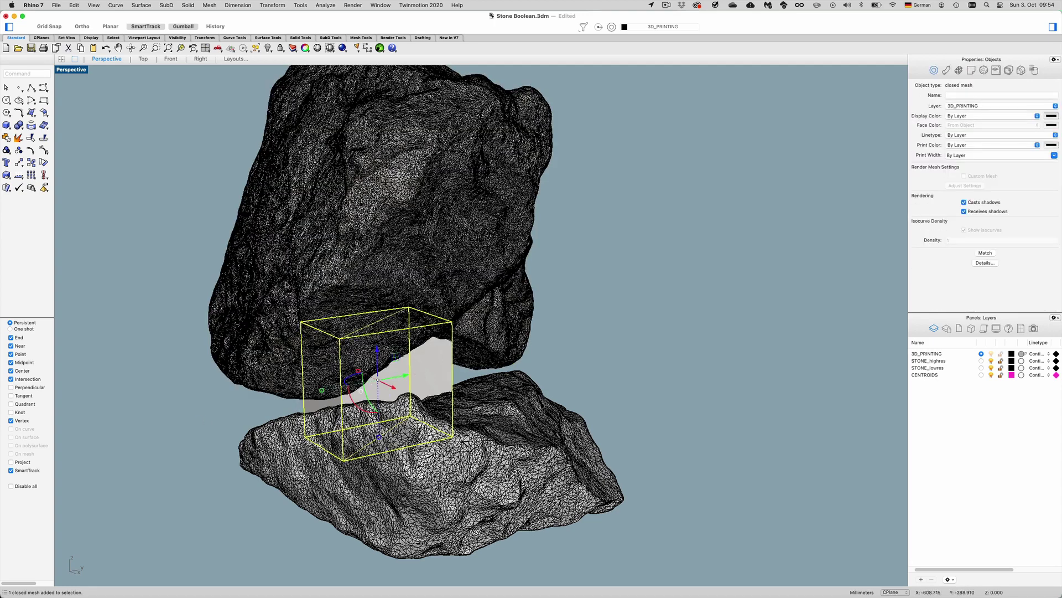
pyautogui.click(17, 126)
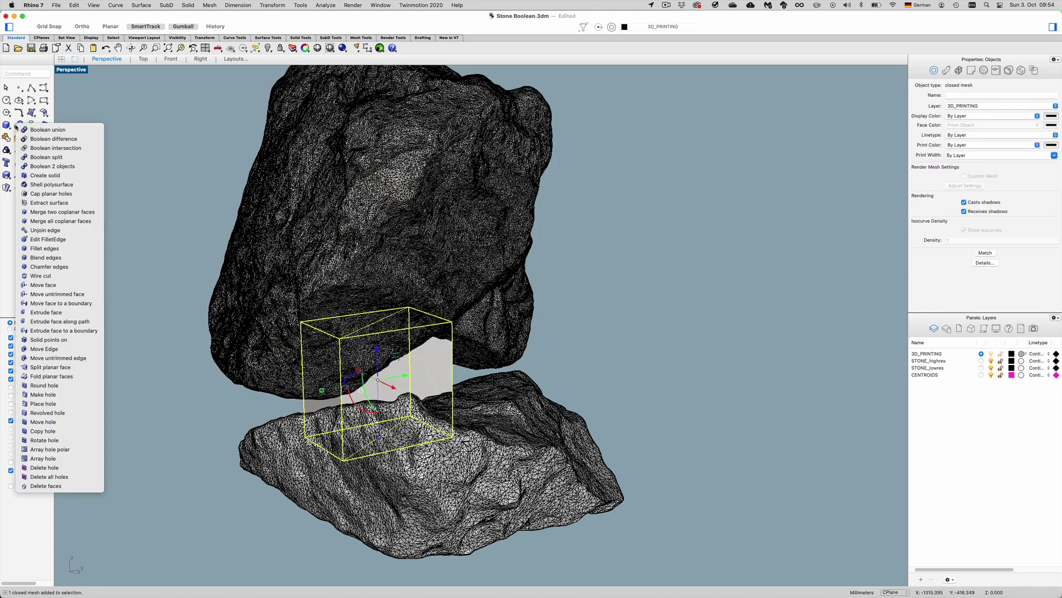
pyautogui.click(138, 110)
pyautogui.click(210, 5)
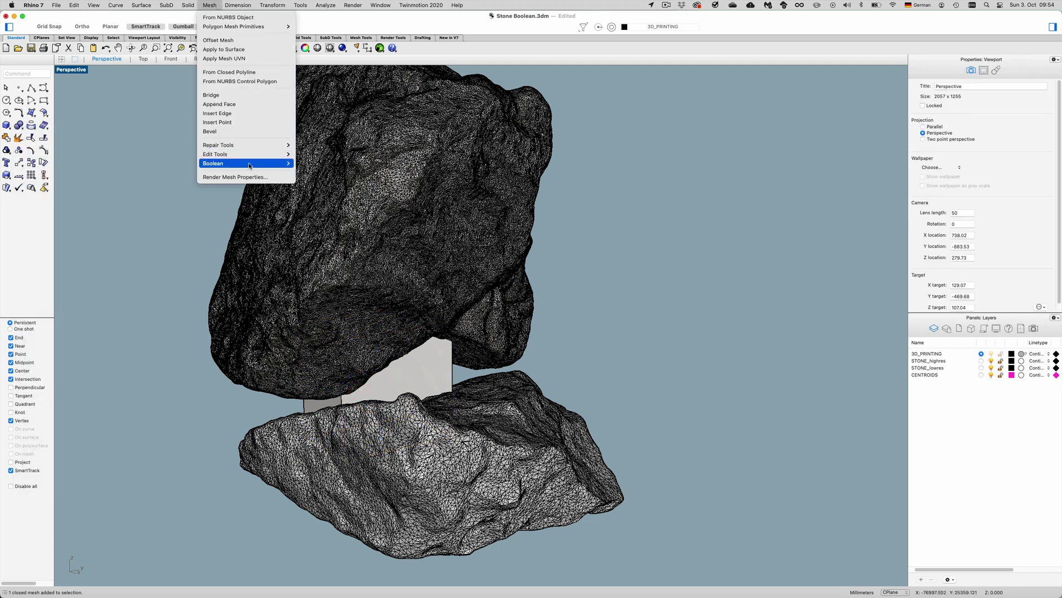
pyautogui.moveTo(266, 163)
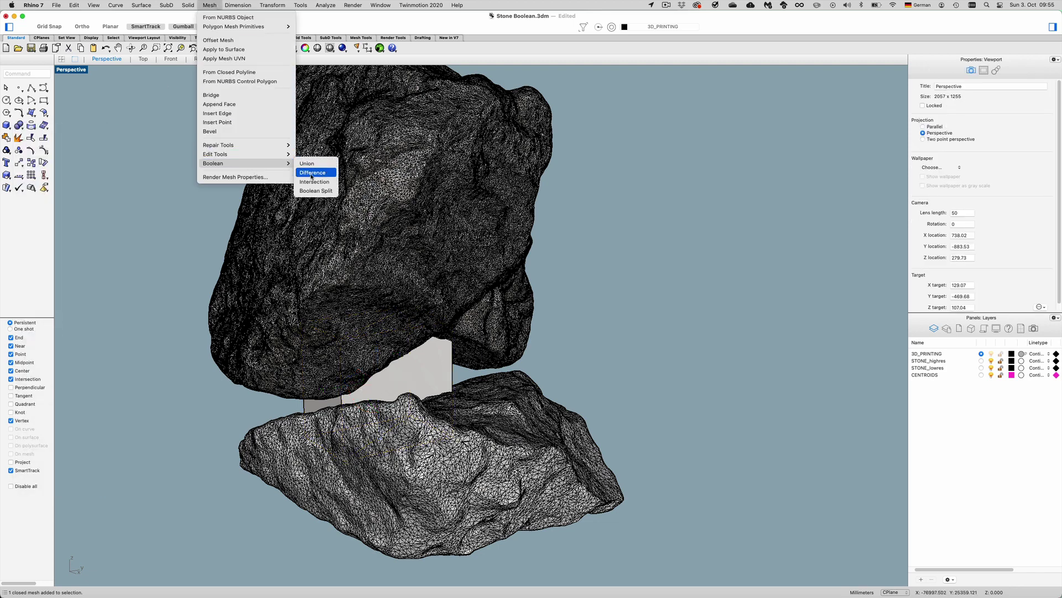
pyautogui.click(178, 310)
pyautogui.click(404, 354)
pyautogui.click(418, 376)
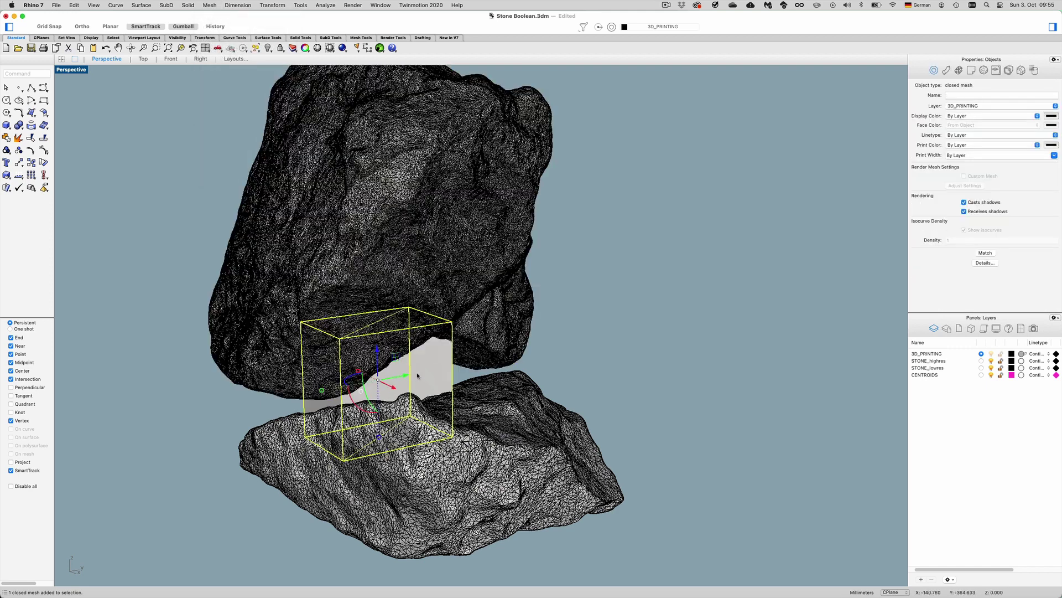
pyautogui.press('Delete')
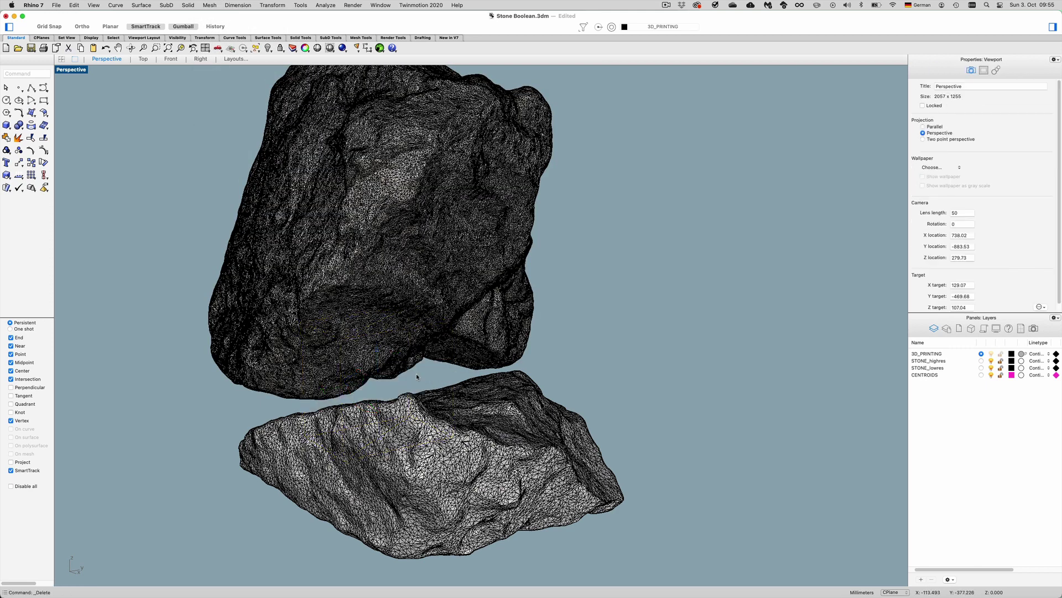
pyautogui.click(209, 5)
pyautogui.click(104, 164)
pyautogui.press('super+z')
pyautogui.click(114, 305)
# Delete the block between the stones and model a new upright box beside the lower stone.
pyautogui.click(400, 375)
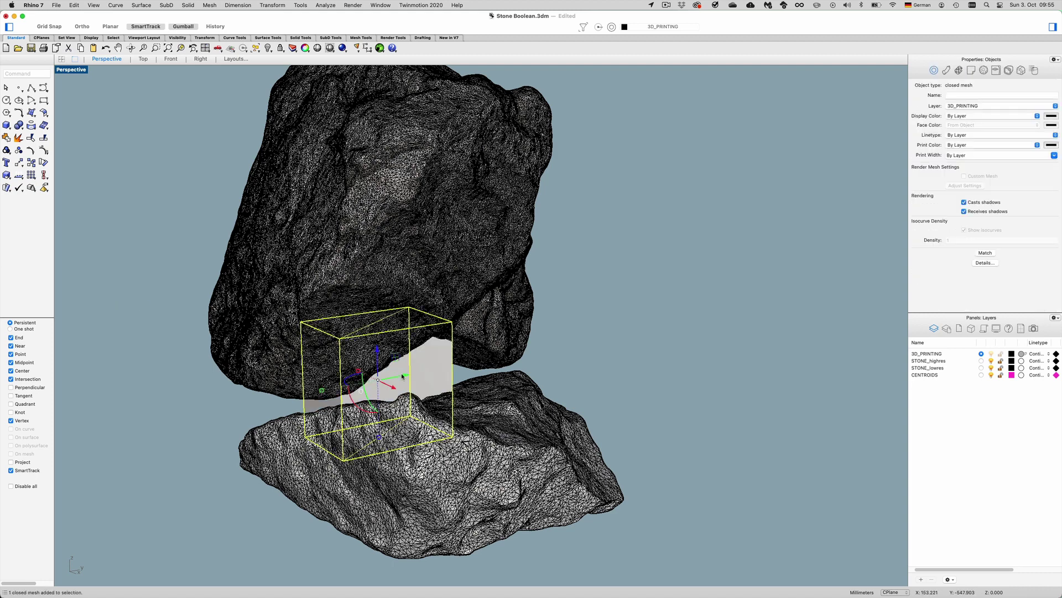
pyautogui.press('Delete')
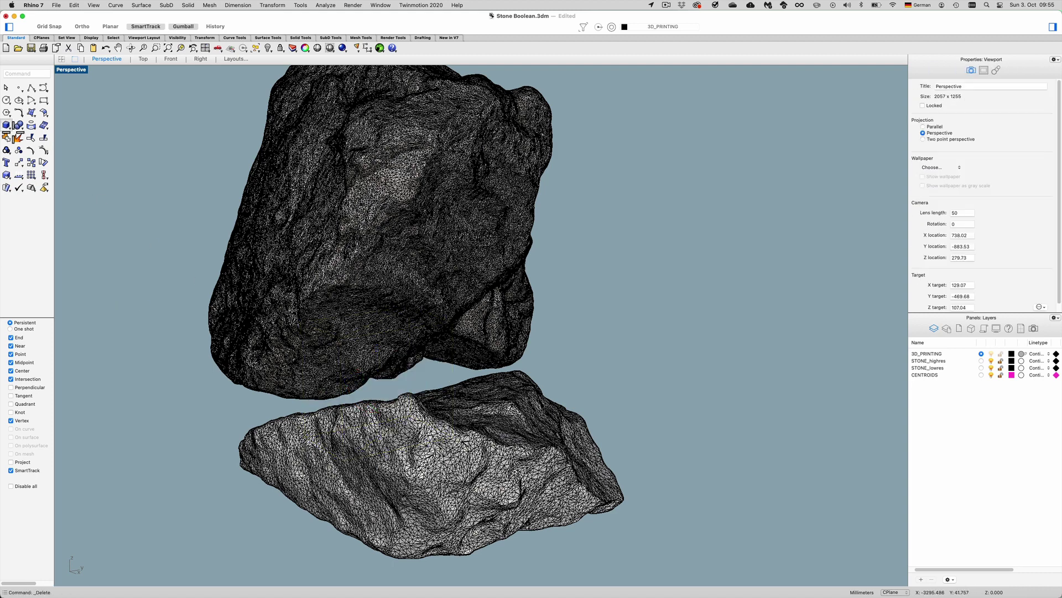
pyautogui.click(6, 127)
pyautogui.click(184, 487)
pyautogui.click(267, 504)
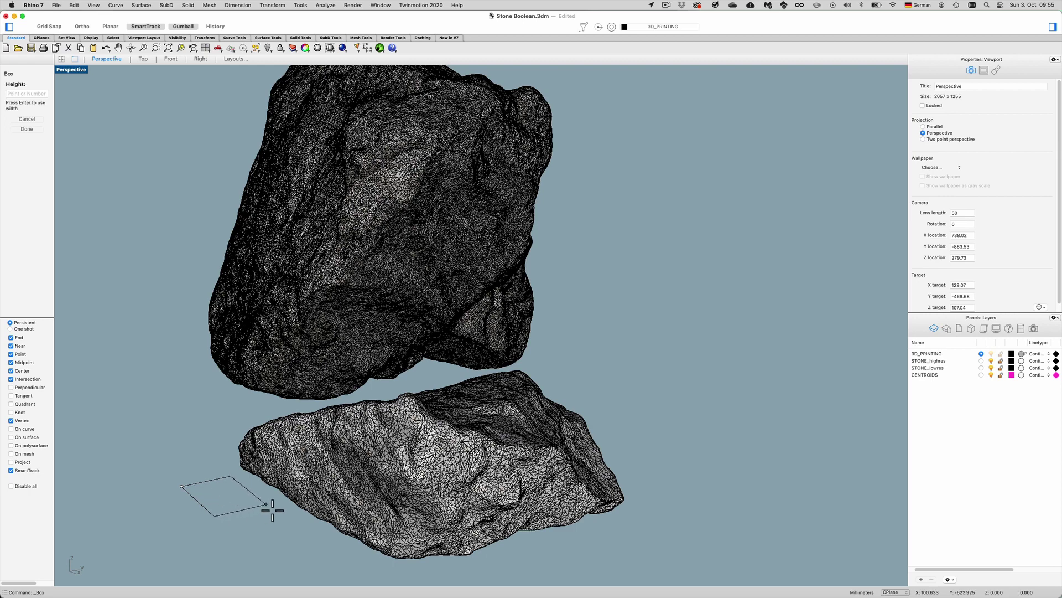
pyautogui.click(259, 413)
pyautogui.scroll(1, 232, 453)
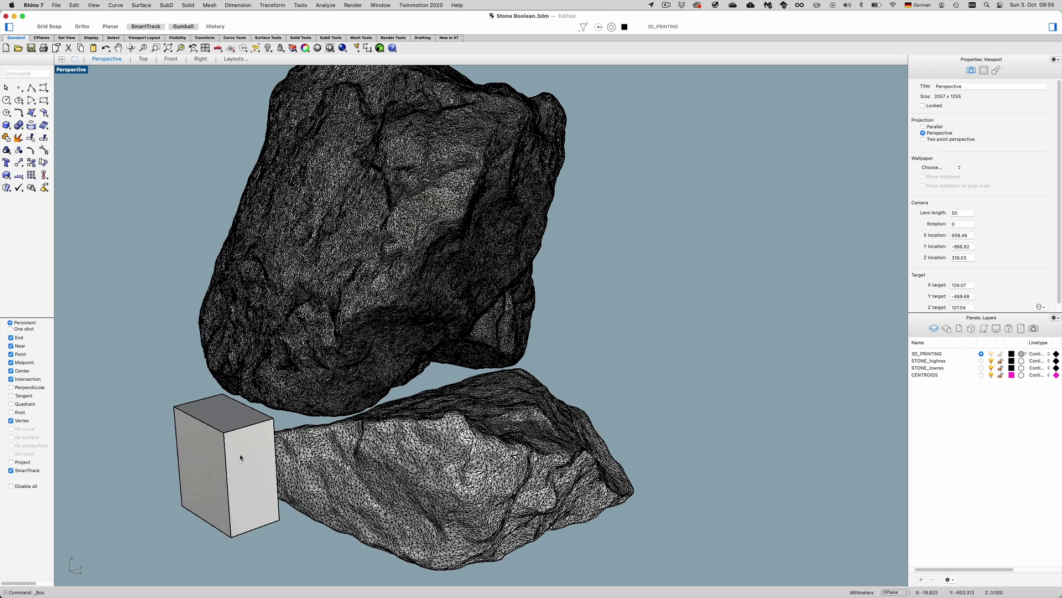
# Convert the new box to a polygon mesh with the default polygon density and remove the original extrusion.
pyautogui.click(232, 460)
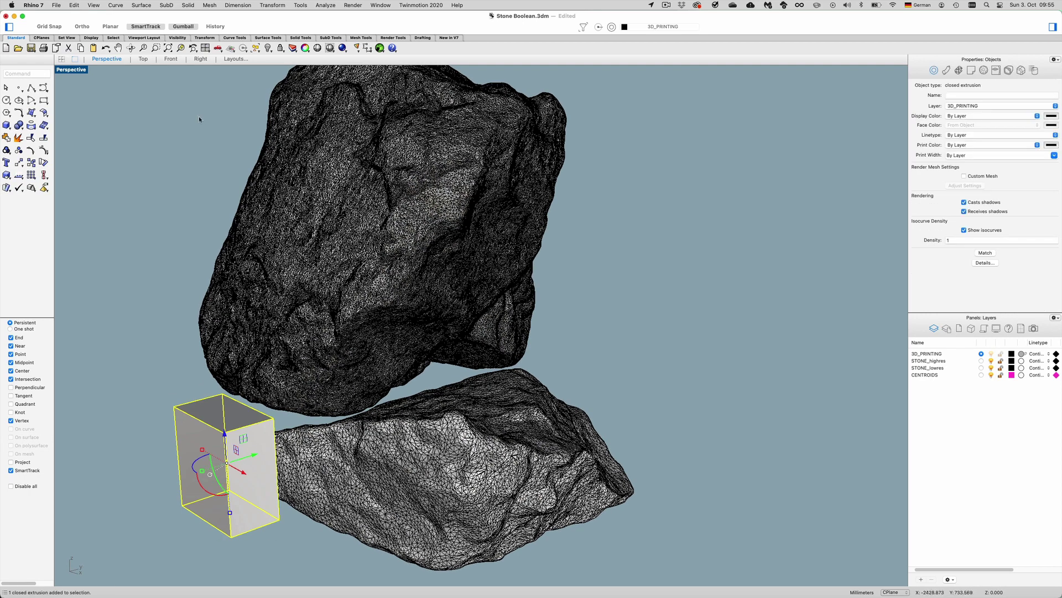
pyautogui.click(219, 5)
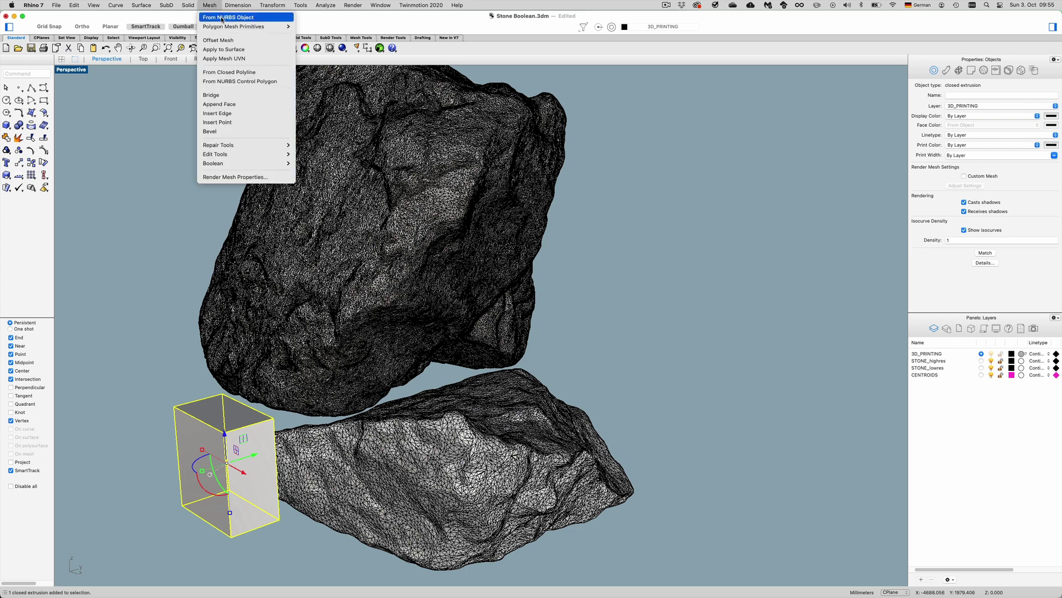
pyautogui.click(221, 18)
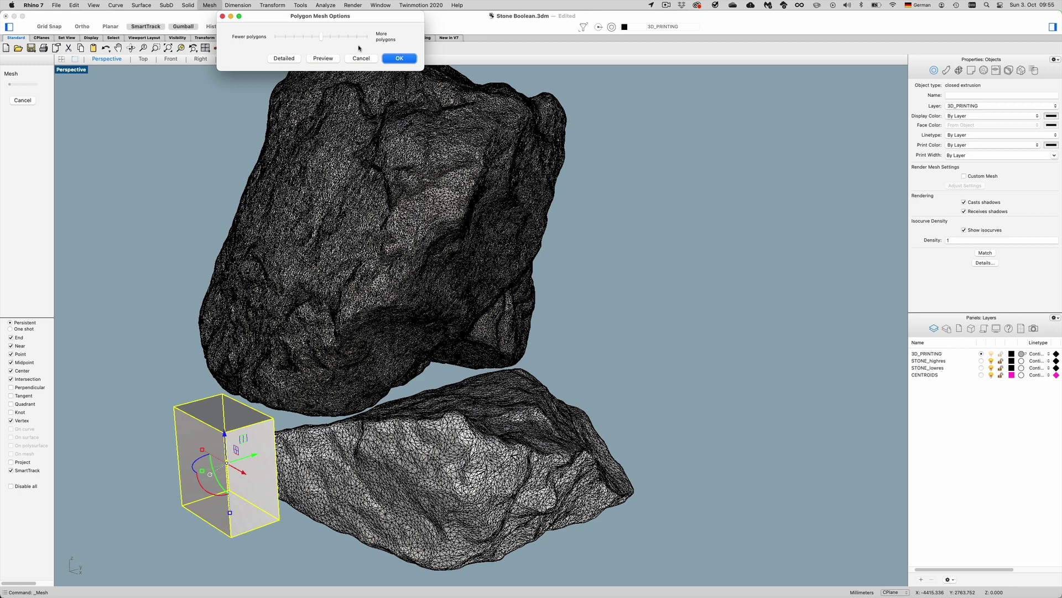
pyautogui.click(415, 58)
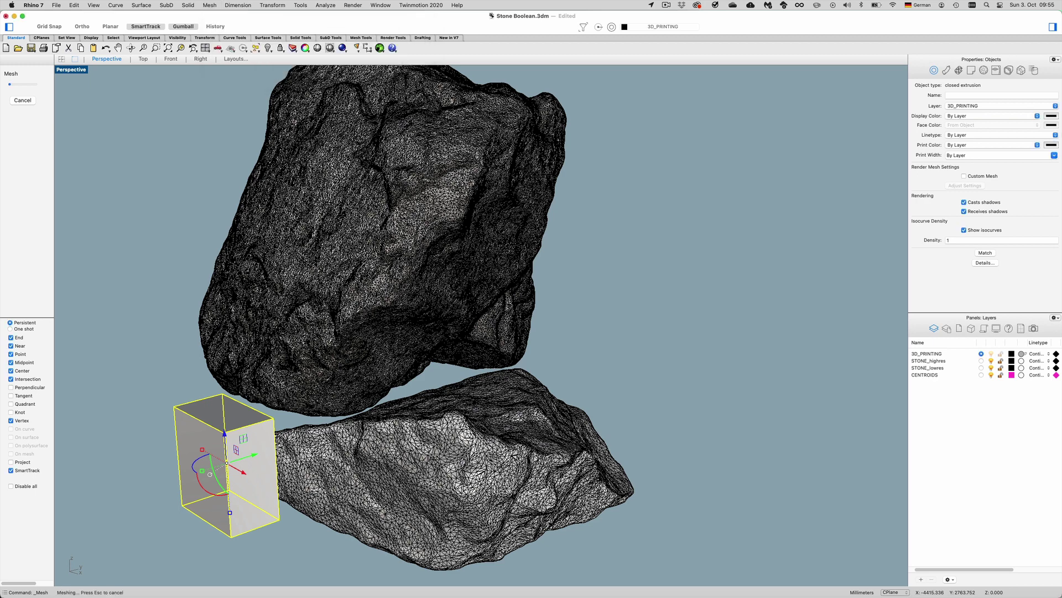
pyautogui.click(205, 440)
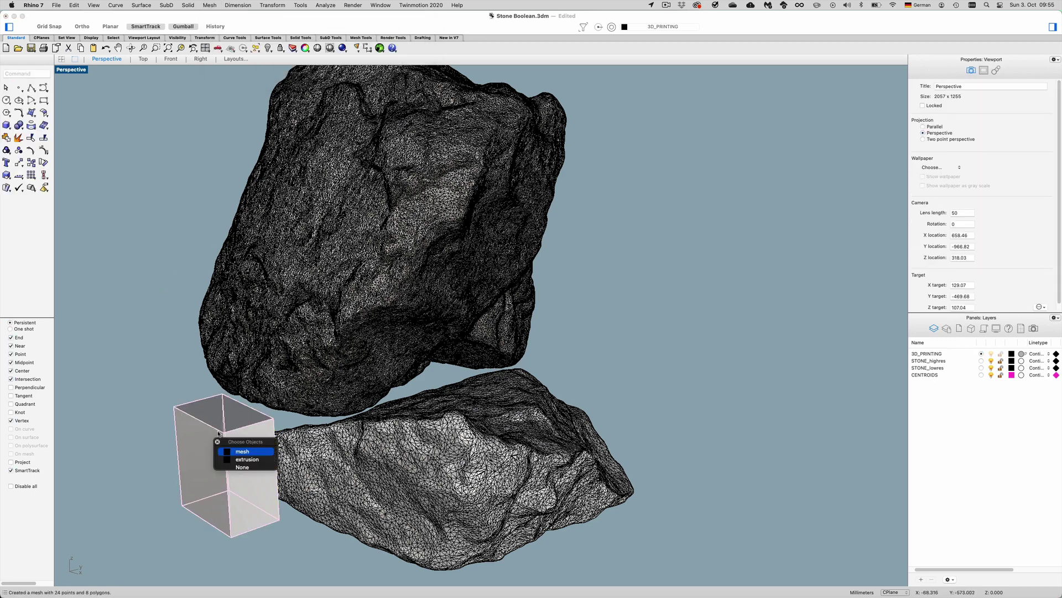
pyautogui.click(240, 455)
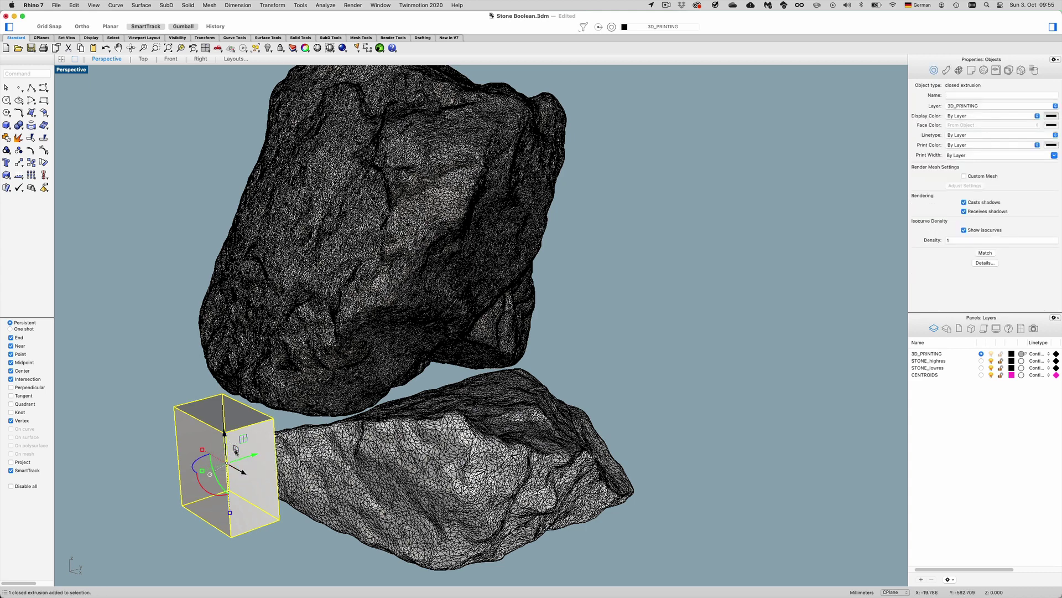
# Move the box mesh into the gap between the stones so it penetrates the upper and lower stone.
pyautogui.click(248, 452)
pyautogui.moveTo(250, 455); pyautogui.dragTo(447, 451)
pyautogui.moveTo(429, 414); pyautogui.dragTo(429, 385)
pyautogui.moveTo(430, 387); pyautogui.dragTo(310, 425, button='right')
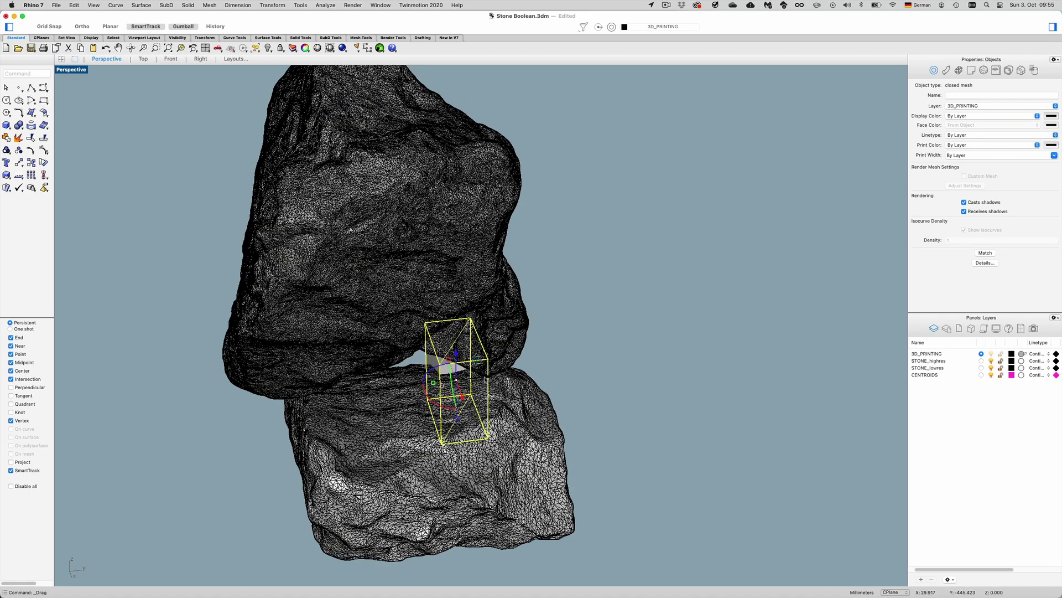
pyautogui.moveTo(485, 378); pyautogui.dragTo(392, 362)
pyautogui.moveTo(394, 363); pyautogui.dragTo(524, 333, button='right')
pyautogui.moveTo(499, 369); pyautogui.dragTo(469, 366)
pyautogui.moveTo(550, 301); pyautogui.dragTo(423, 356, button='right')
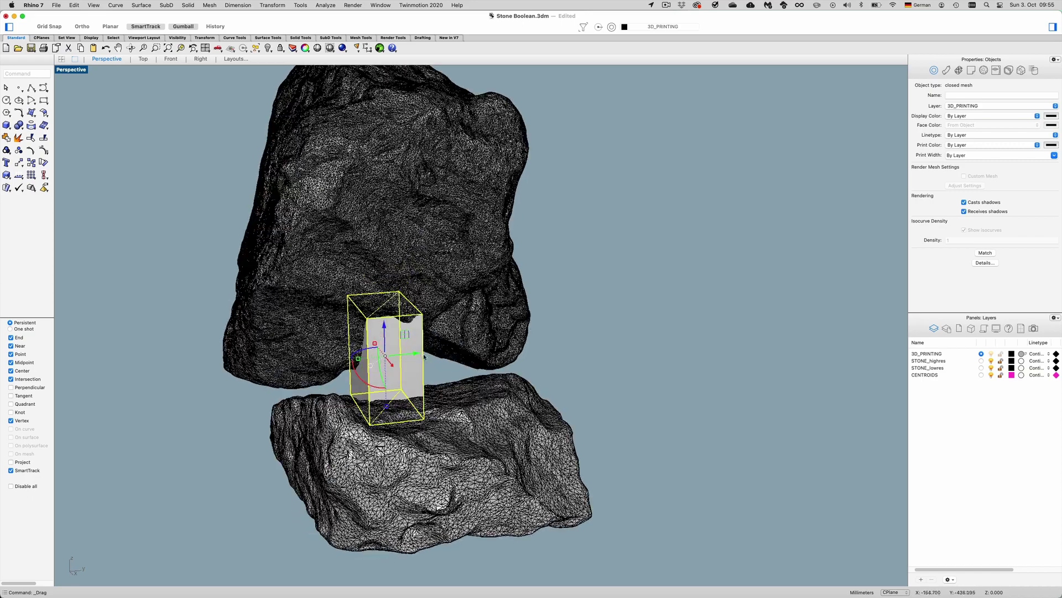
# Copy the box mesh alongside the first one, overlapping it, and stretch the copy taller to reach into both stones.
pyautogui.keyDown('alt'); pyautogui.moveTo(415, 354); pyautogui.dragTo(380, 361); pyautogui.keyUp('alt')
pyautogui.moveTo(381, 361); pyautogui.dragTo(413, 382, button='right')
pyautogui.moveTo(395, 398); pyautogui.dragTo(378, 385)
pyautogui.moveTo(374, 422); pyautogui.dragTo(366, 395, button='right')
pyautogui.moveTo(363, 410); pyautogui.dragTo(363, 432)
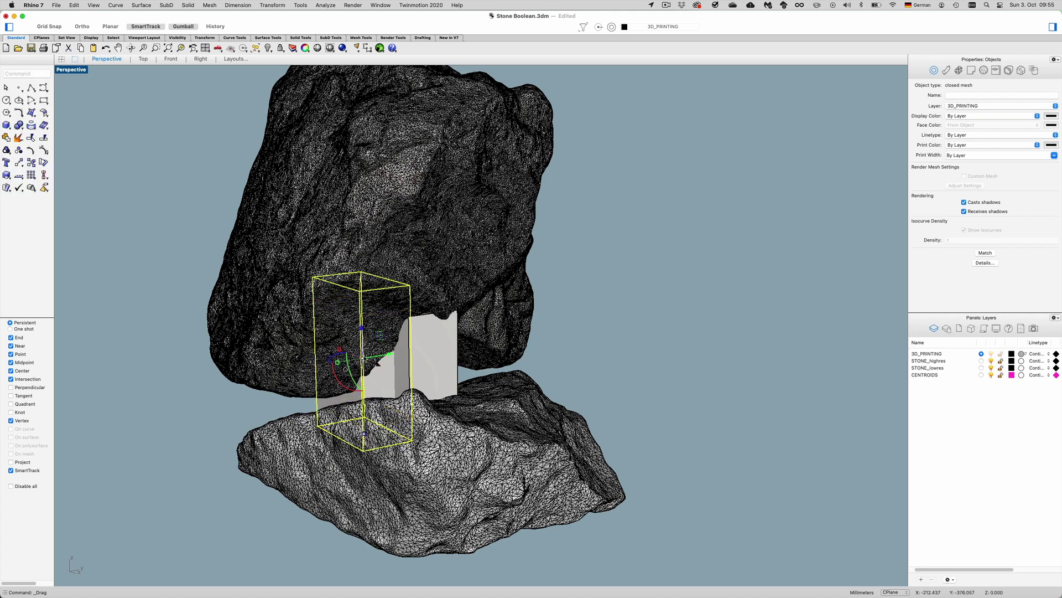
# Copy the taller box to the opposite side of the first box and shift it until it overlaps that box.
pyautogui.moveTo(362, 341); pyautogui.dragTo(500, 381)
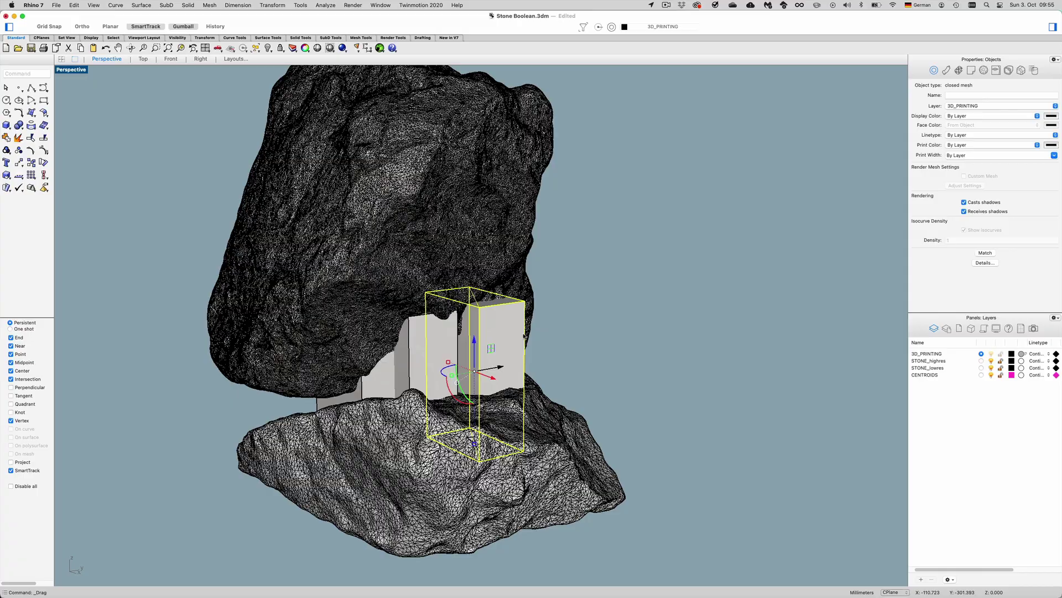
pyautogui.moveTo(713, 365); pyautogui.dragTo(615, 374, button='right')
pyautogui.moveTo(479, 374); pyautogui.dragTo(433, 380)
pyautogui.click(589, 321)
# Hide the upper stone mesh and check how the three boxes overlap on the lower stone.
pyautogui.moveTo(590, 320); pyautogui.dragTo(648, 304, button='right')
pyautogui.click(408, 186)
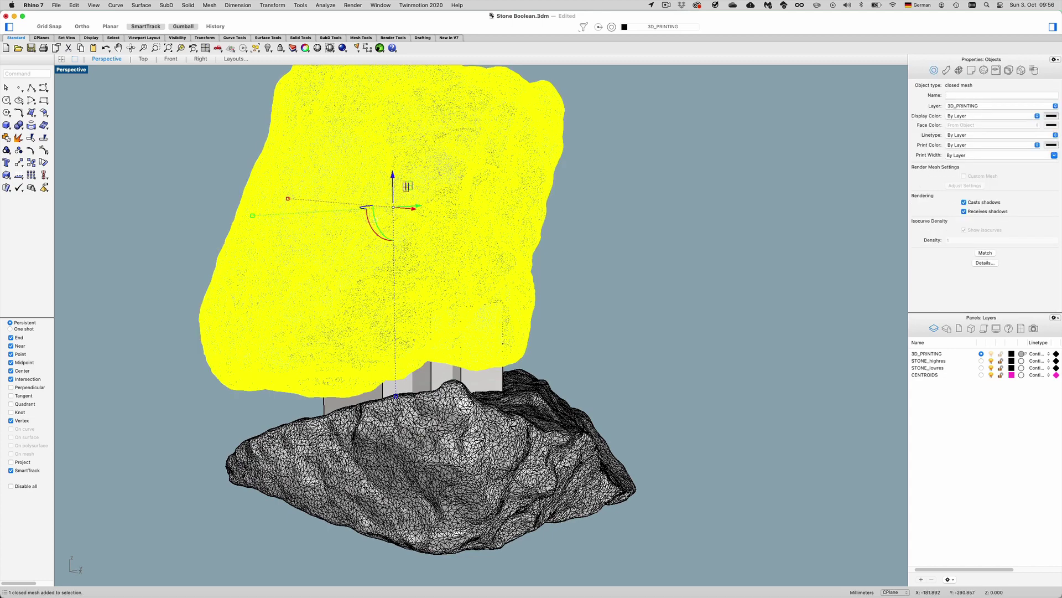
pyautogui.click(270, 49)
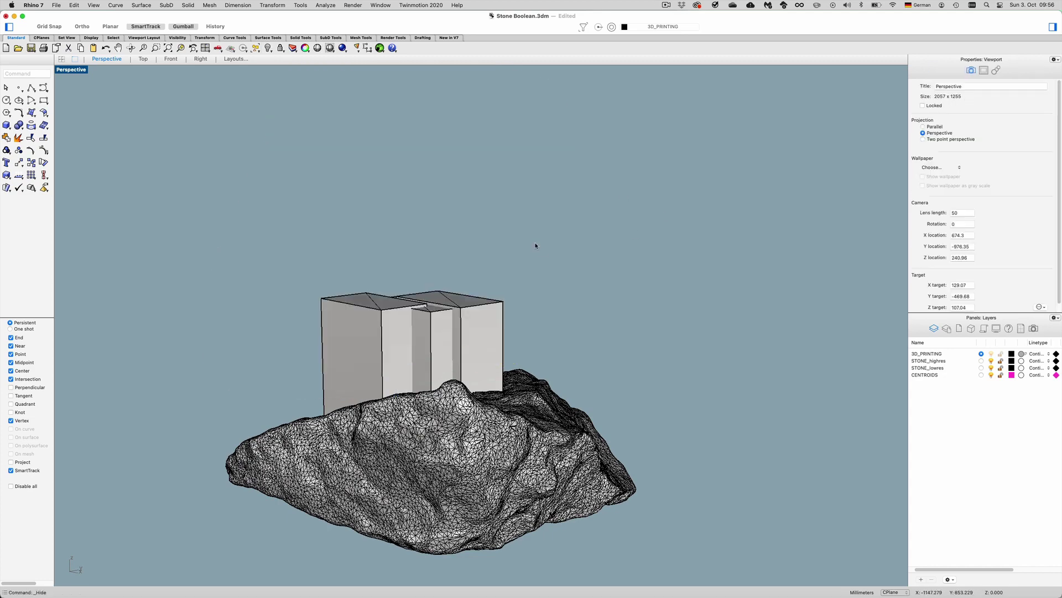
pyautogui.moveTo(533, 244); pyautogui.dragTo(410, 340, button='right')
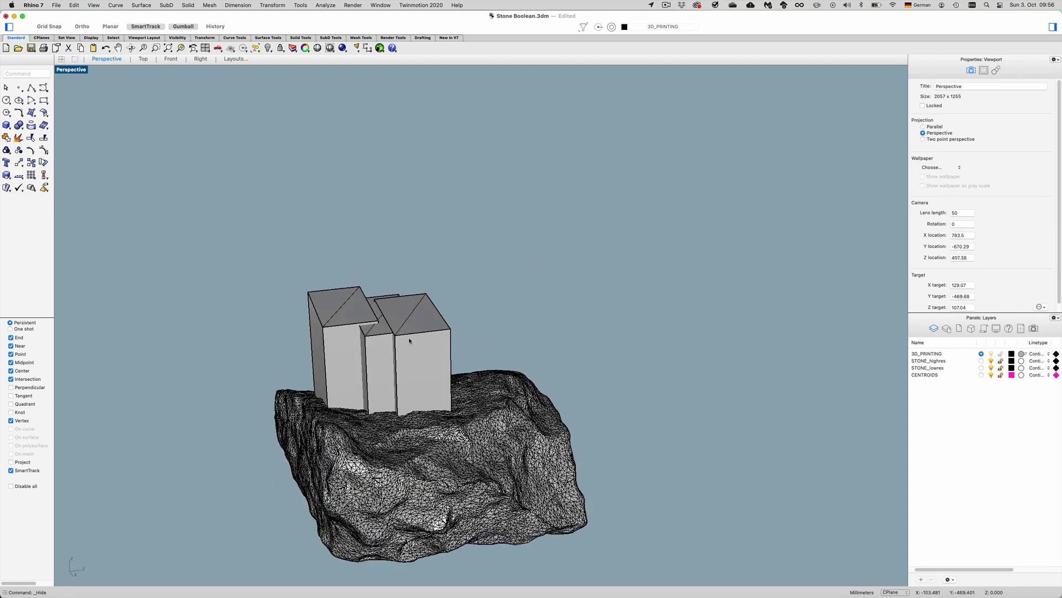
pyautogui.click(383, 365)
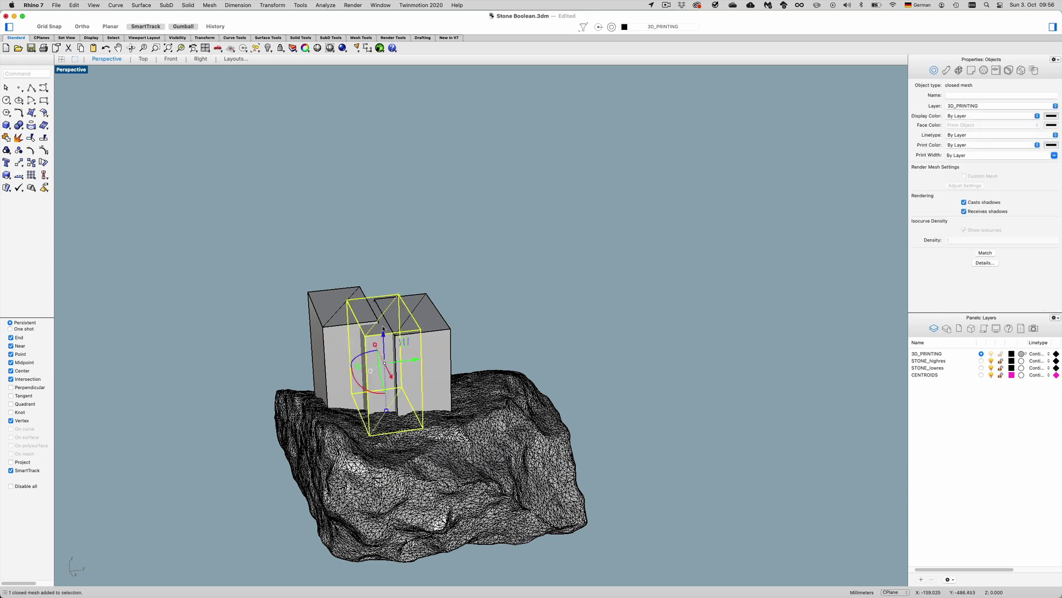
pyautogui.click(384, 337)
pyautogui.click(523, 214)
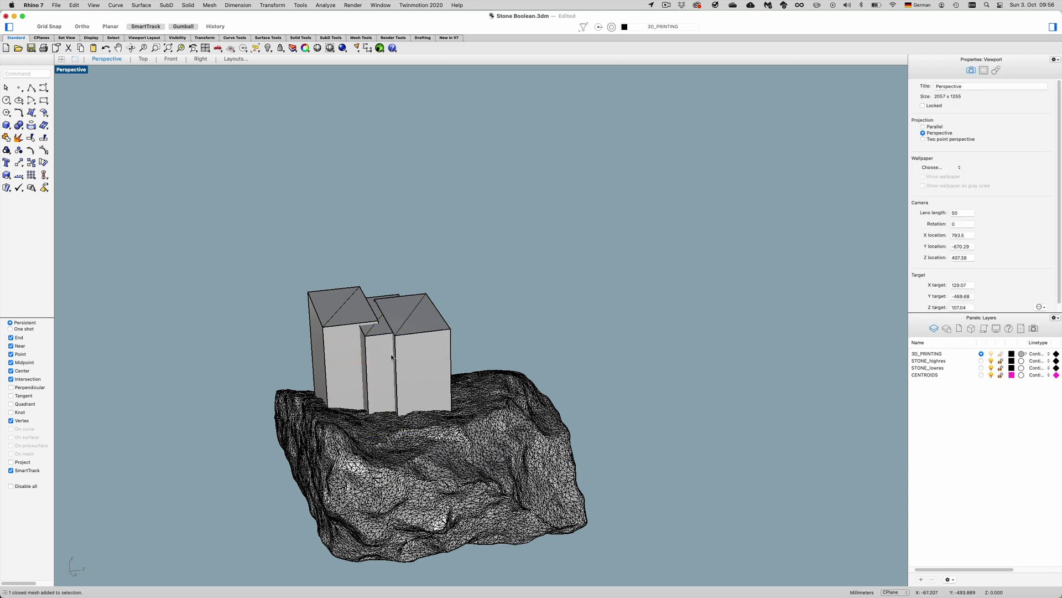
# Stretch the middle box mesh vertically so it stands taller than the two neighbouring boxes and reaches deeper into both stones.
pyautogui.click(383, 370)
pyautogui.moveTo(386, 410); pyautogui.dragTo(387, 423)
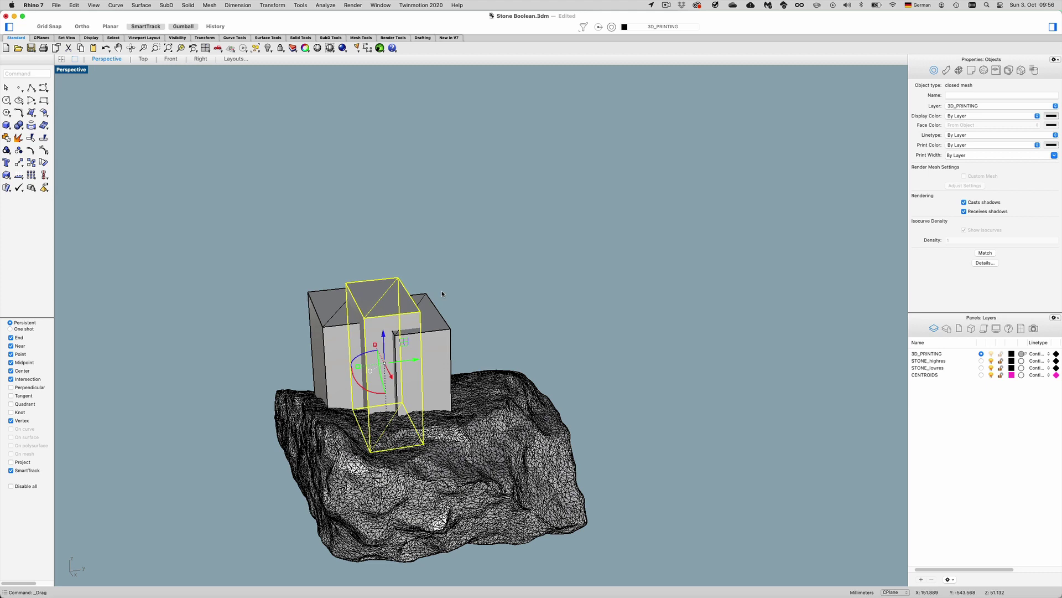
pyautogui.click(447, 294)
# Merge the three overlapping box meshes into one closed mesh with a mesh Boolean Union.
pyautogui.moveTo(429, 332); pyautogui.dragTo(246, 275)
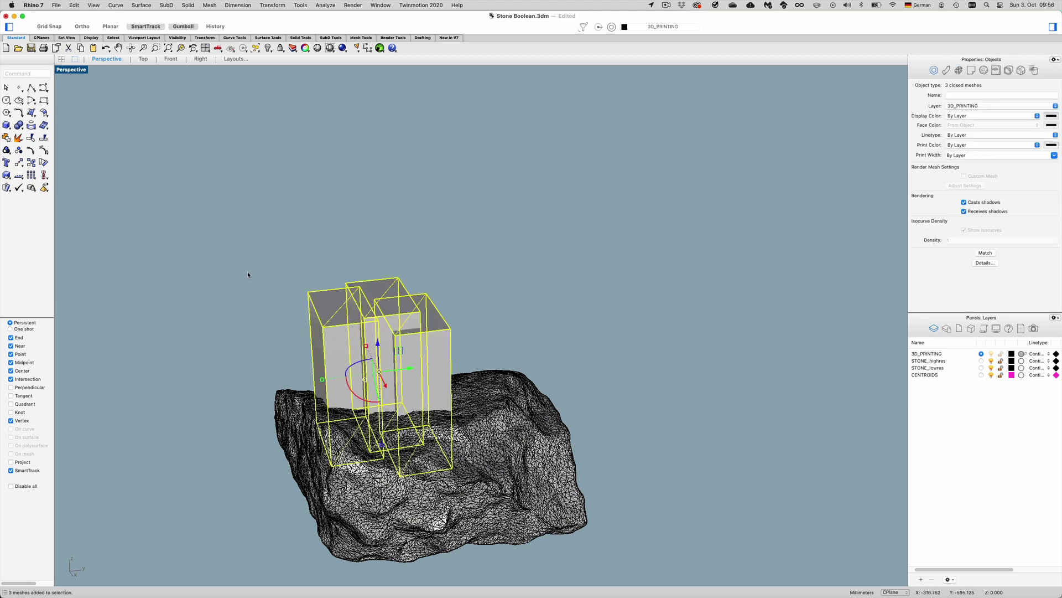
pyautogui.click(473, 336)
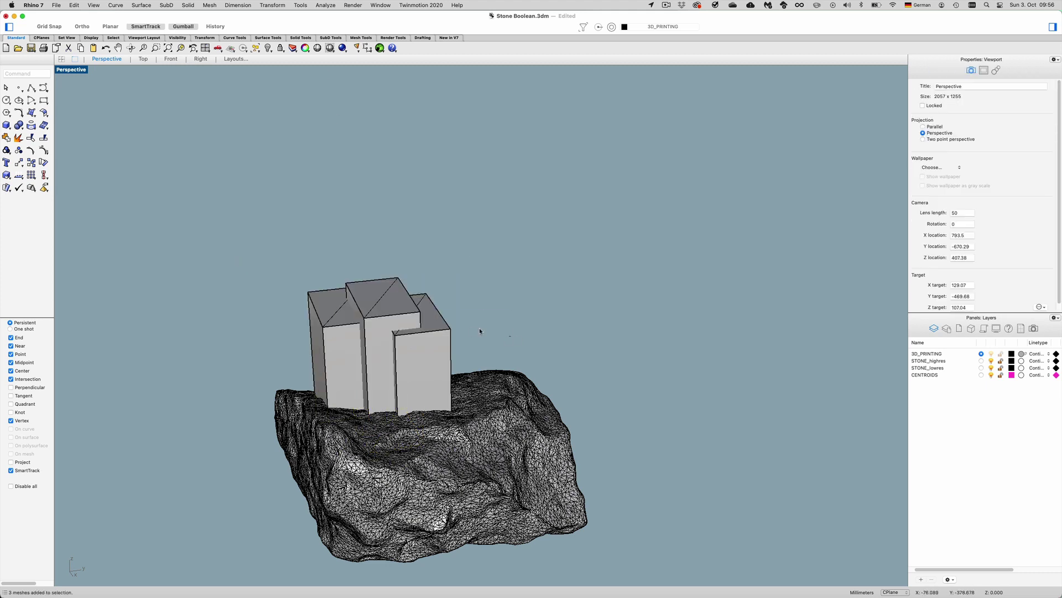
pyautogui.moveTo(333, 274); pyautogui.dragTo(318, 265)
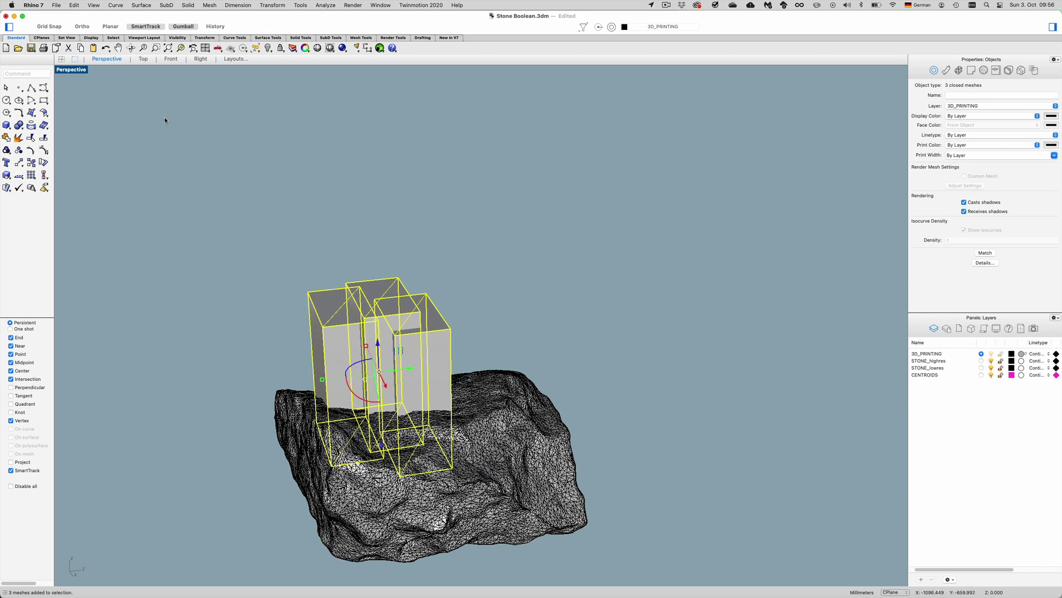
pyautogui.click(210, 4)
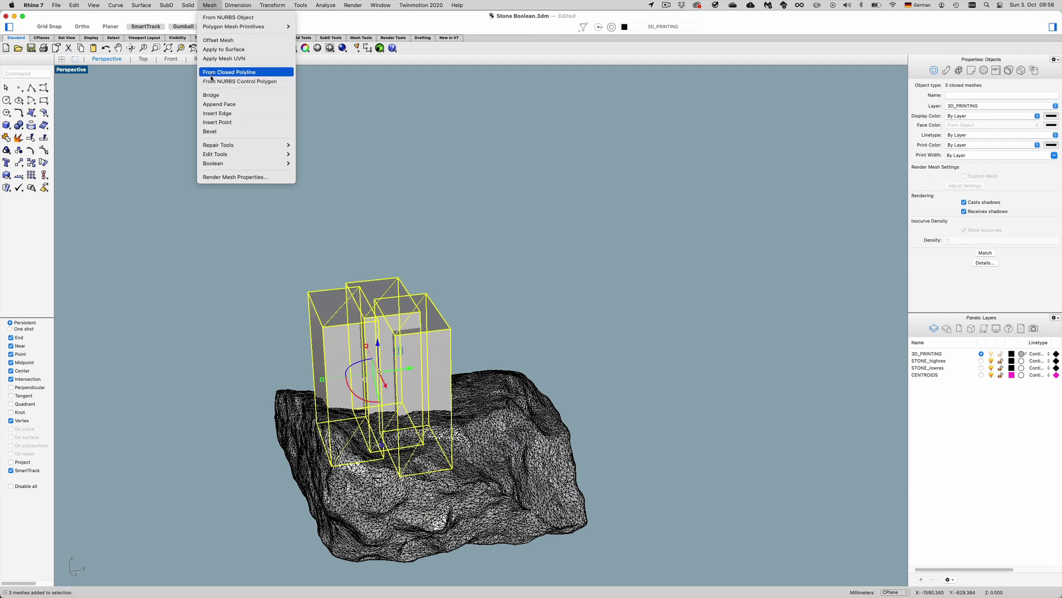
pyautogui.moveTo(252, 164)
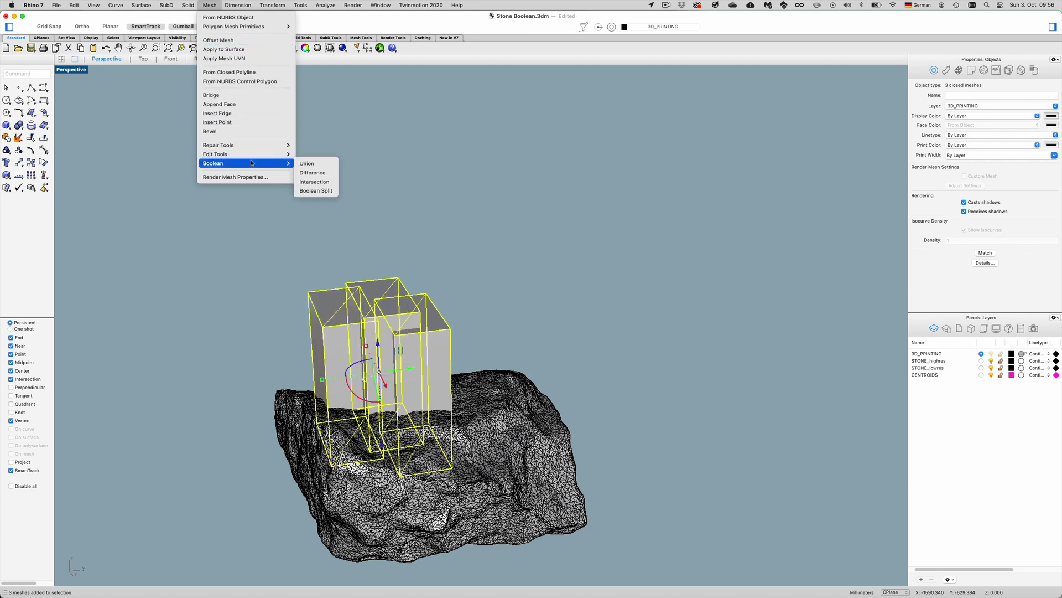
pyautogui.click(306, 164)
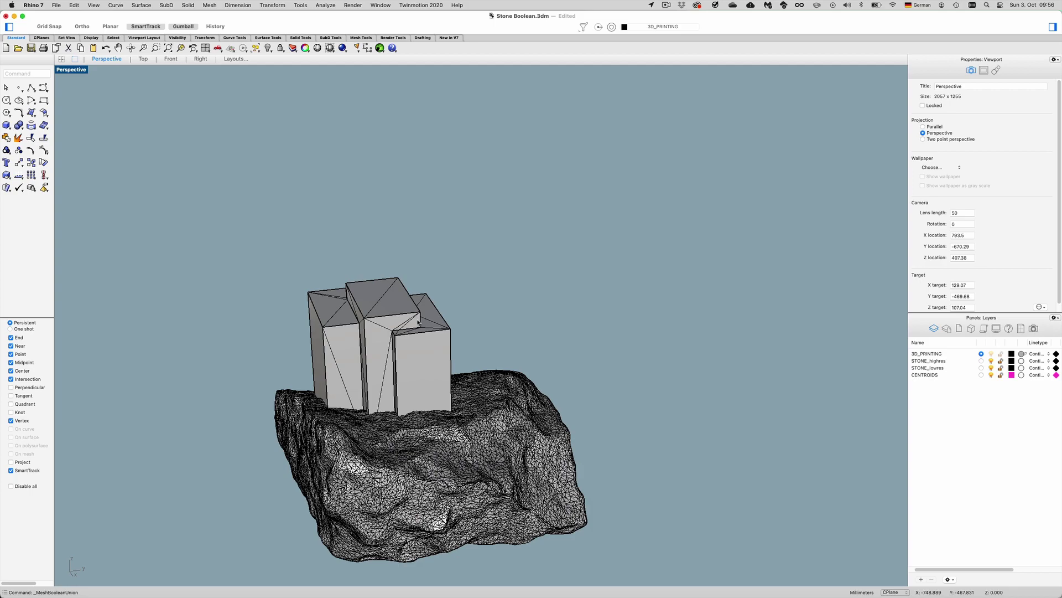
pyautogui.click(416, 329)
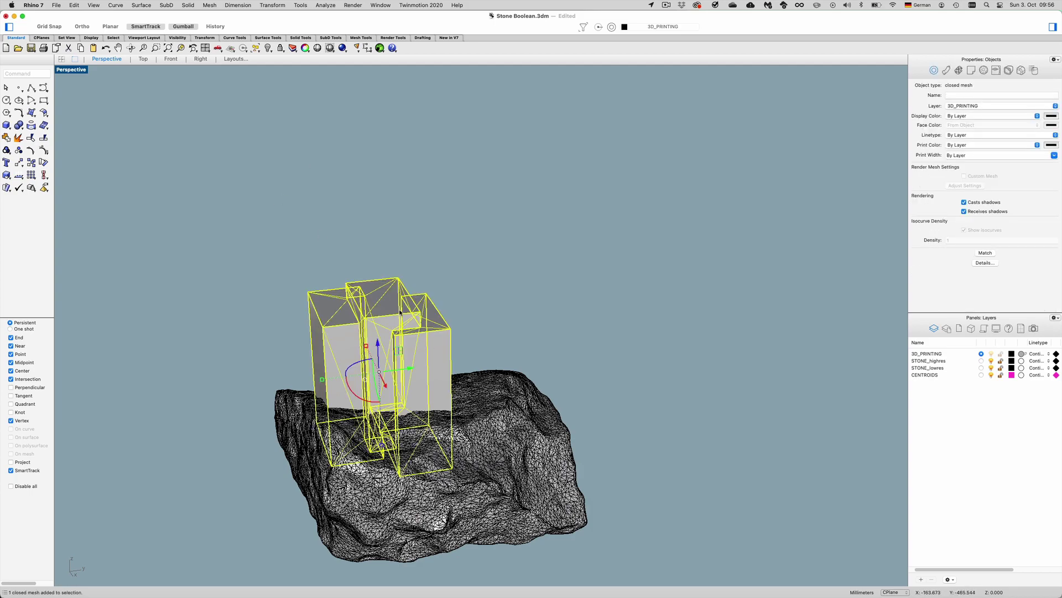
pyautogui.click(474, 259)
# Show the hidden upper stone mesh again above the merged boxes.
pyautogui.moveTo(399, 326); pyautogui.dragTo(276, 103, button='right')
pyautogui.click(268, 49)
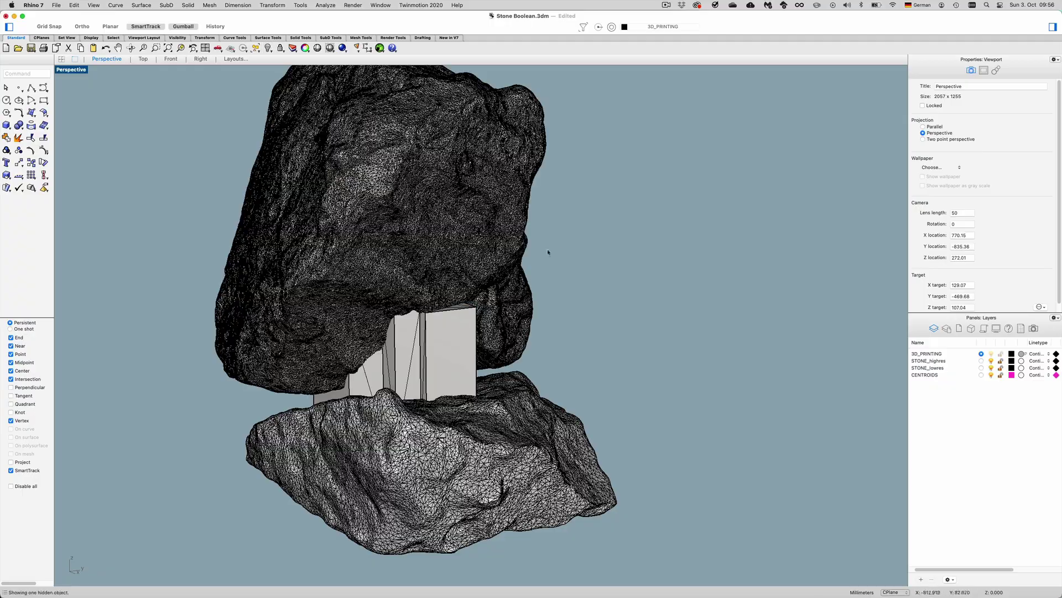
pyautogui.moveTo(548, 254); pyautogui.dragTo(569, 252, button='right')
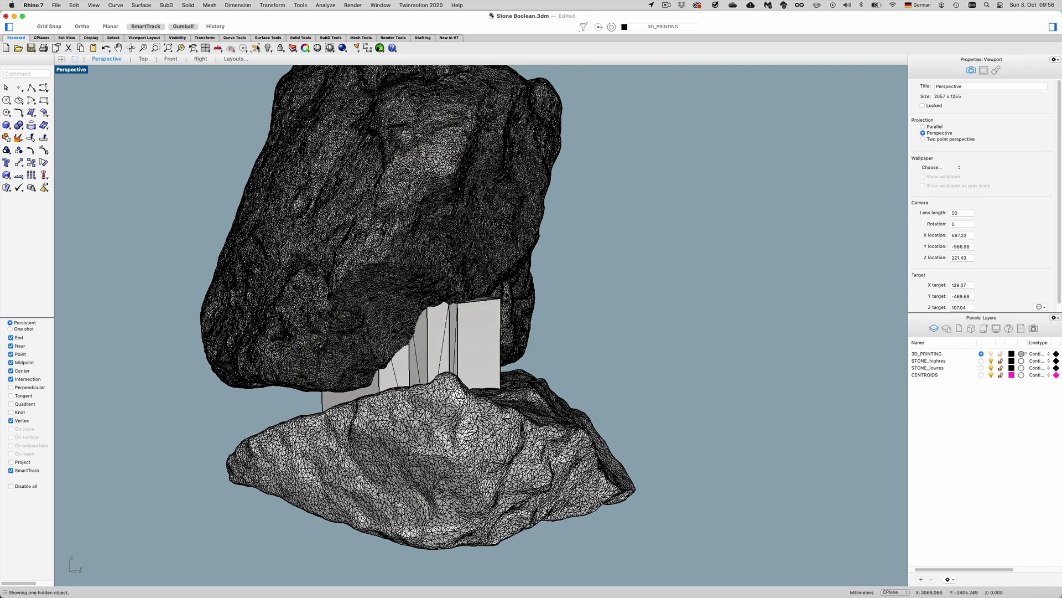
# Subtract the upper and lower stone meshes from the merged box mesh with a mesh Boolean Difference that deletes the input.
pyautogui.click(211, 5)
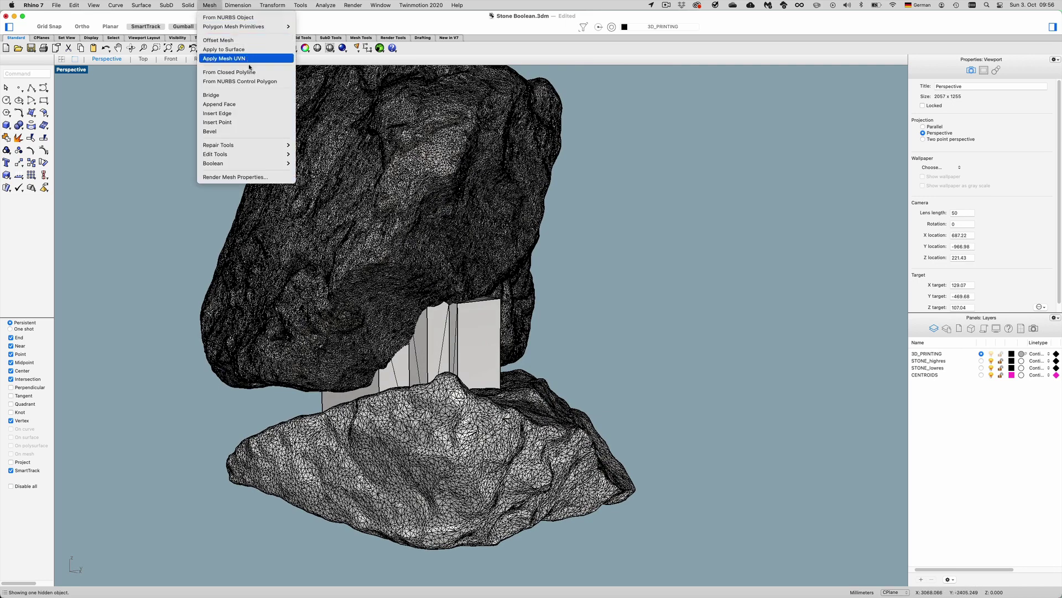
pyautogui.moveTo(243, 163)
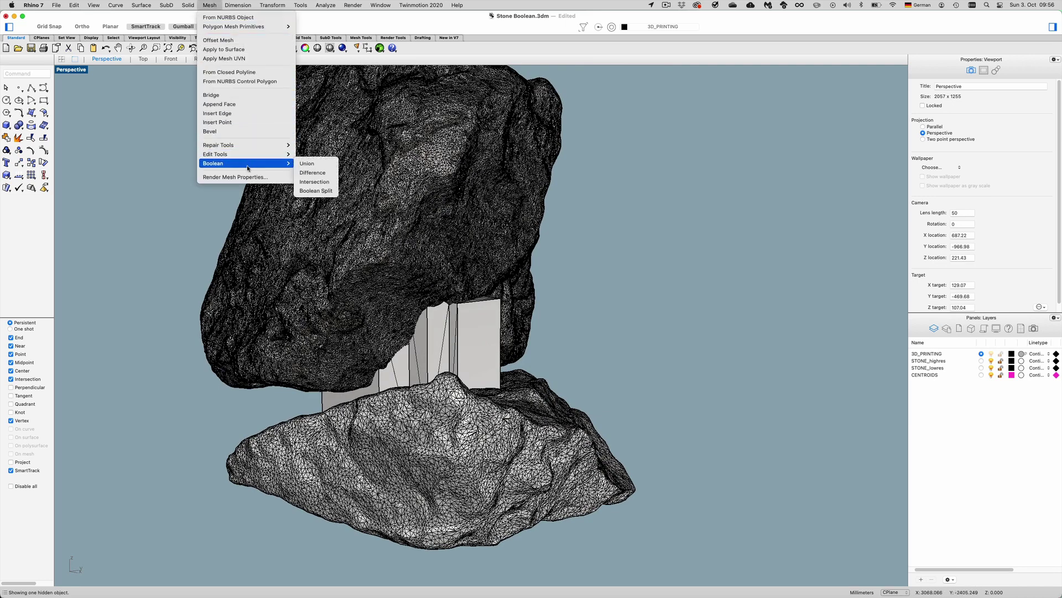
pyautogui.click(314, 172)
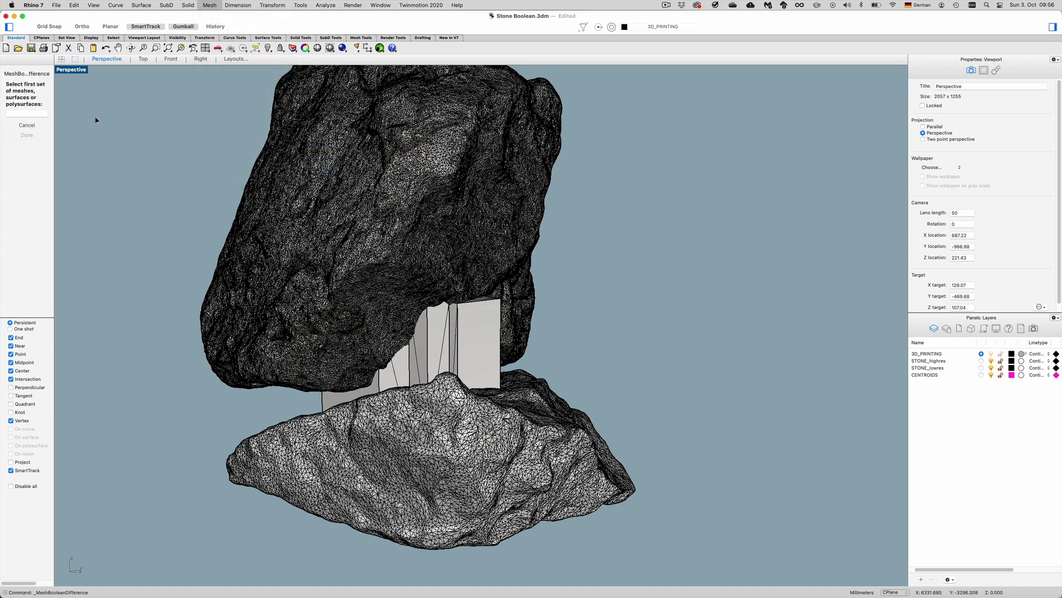
pyautogui.click(443, 351)
pyautogui.press('Return')
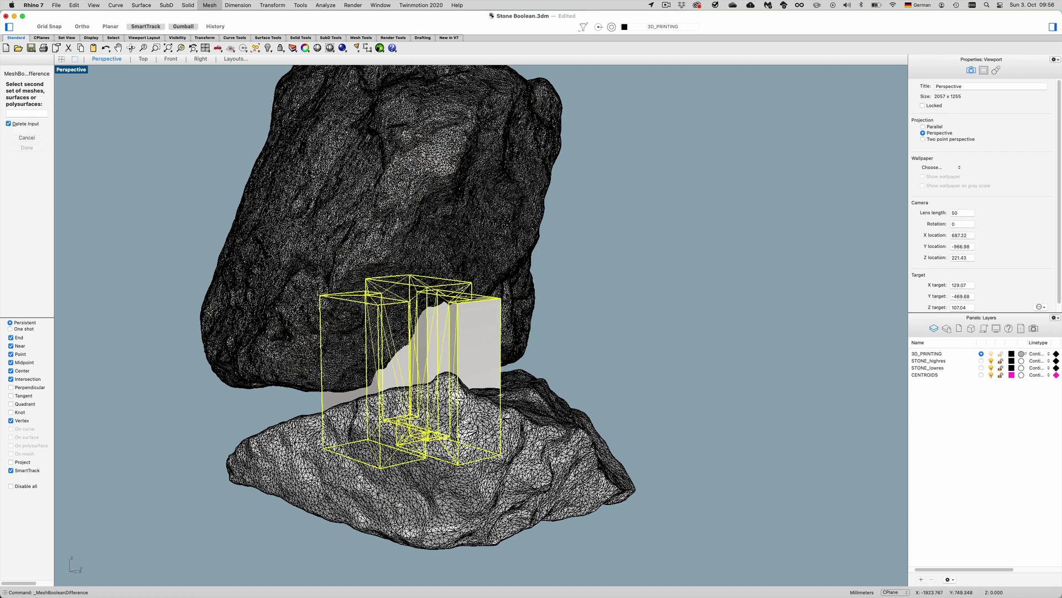
pyautogui.click(323, 242)
pyautogui.click(297, 448)
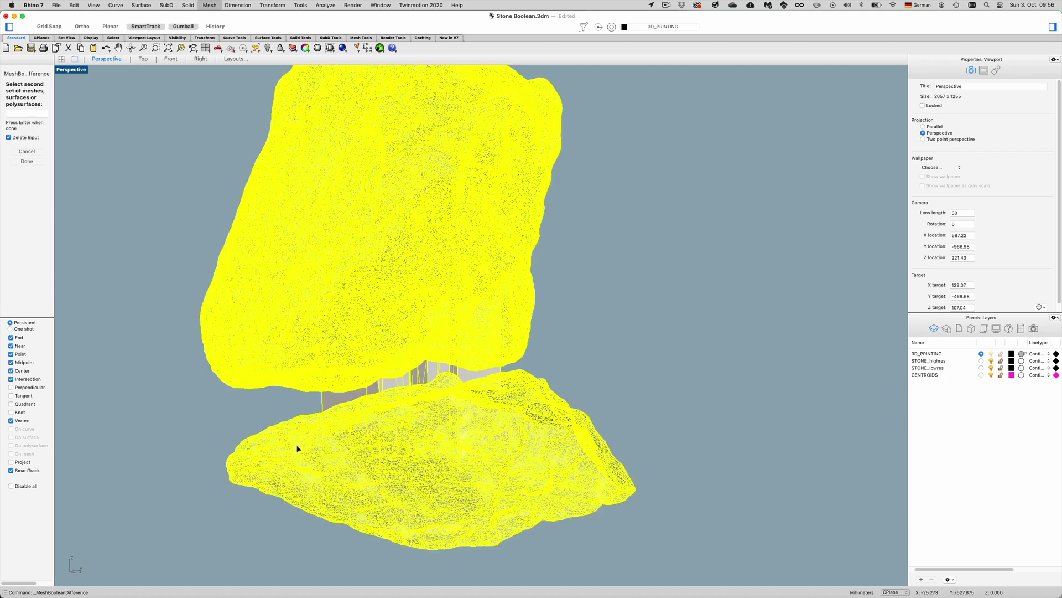
pyautogui.press('Return')
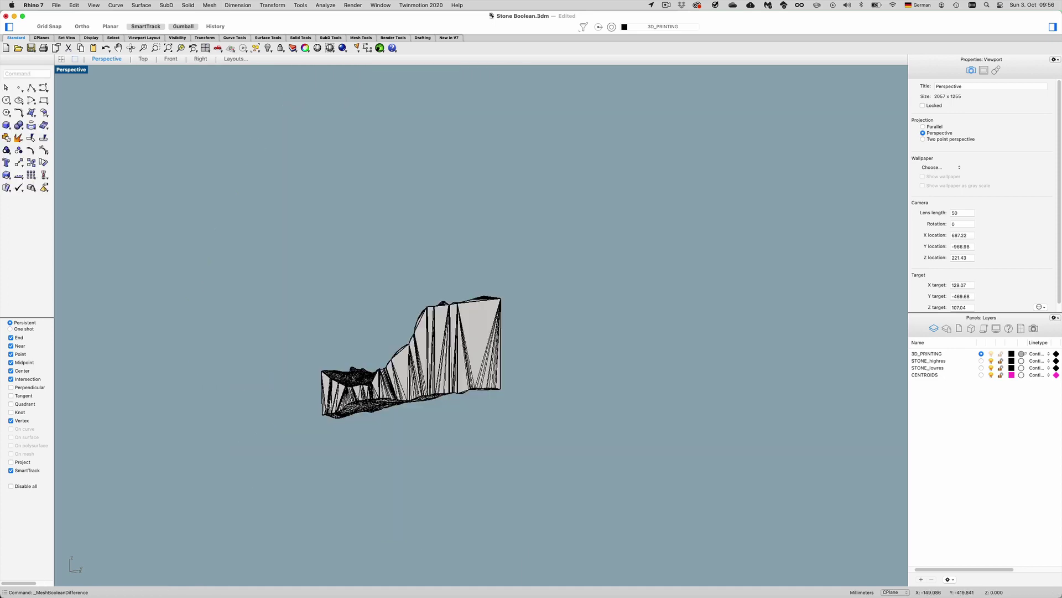
# Inspect the trimmed connector mesh from several sides and copy it to the clipboard.
pyautogui.moveTo(315, 400); pyautogui.dragTo(394, 437, button='right')
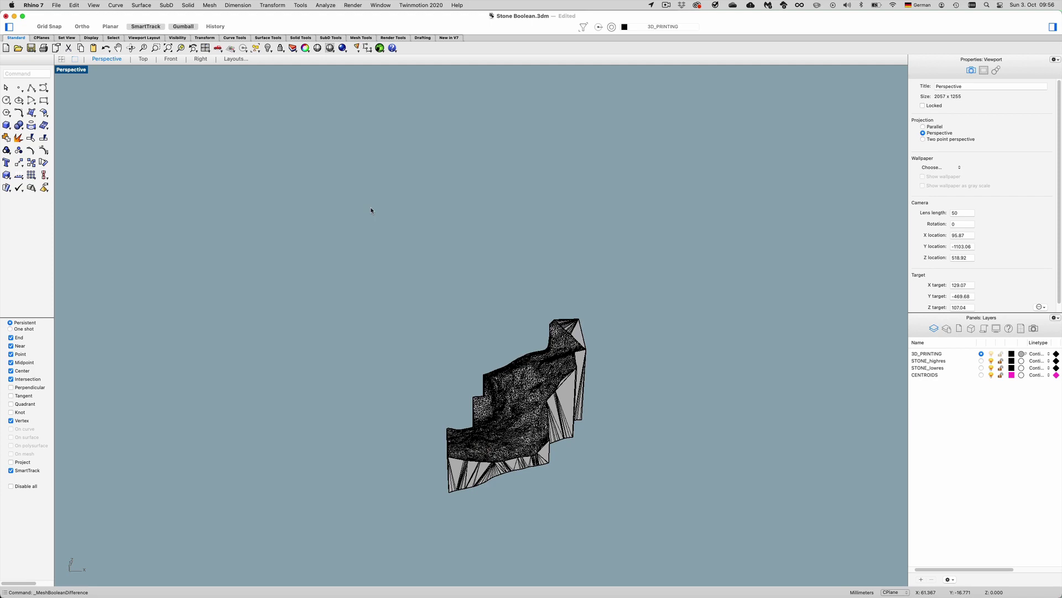
pyautogui.moveTo(563, 198); pyautogui.dragTo(525, 171, button='right')
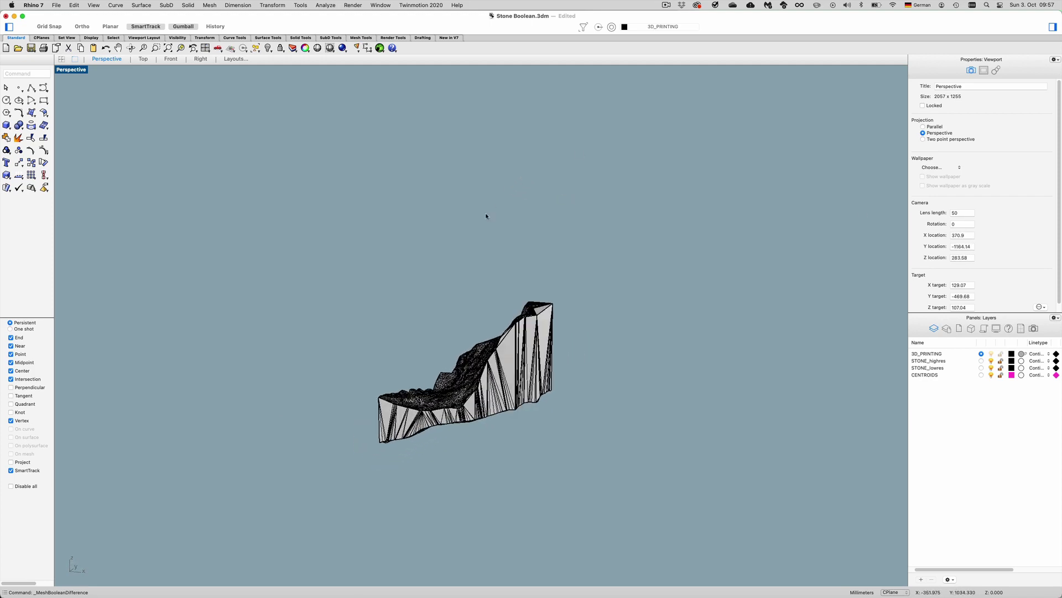
pyautogui.moveTo(427, 176); pyautogui.dragTo(524, 314, button='right')
pyautogui.click(598, 380)
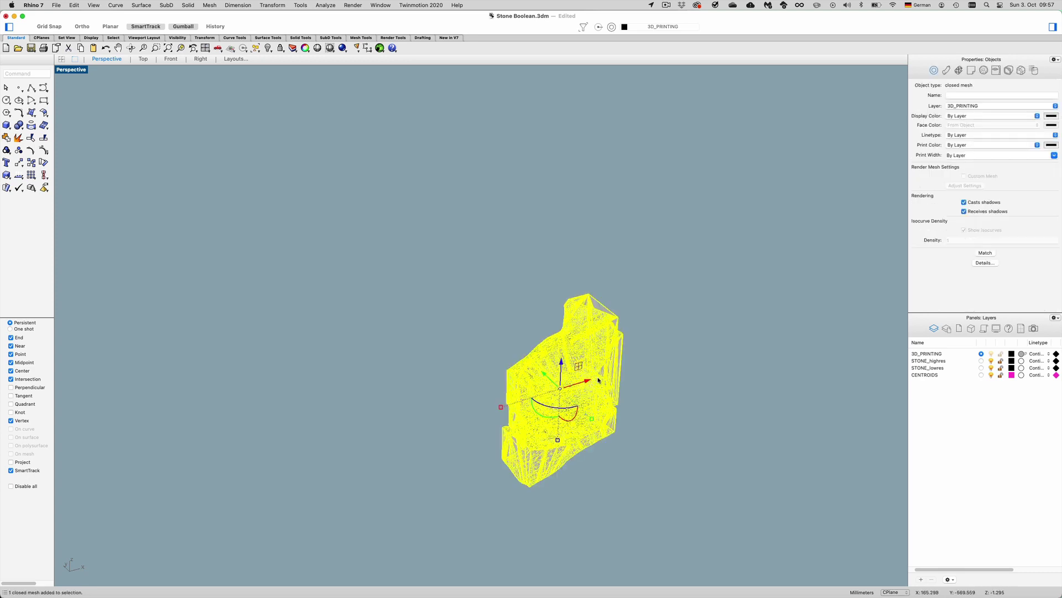
pyautogui.moveTo(571, 359); pyautogui.dragTo(543, 355, button='right')
pyautogui.press('super+c')
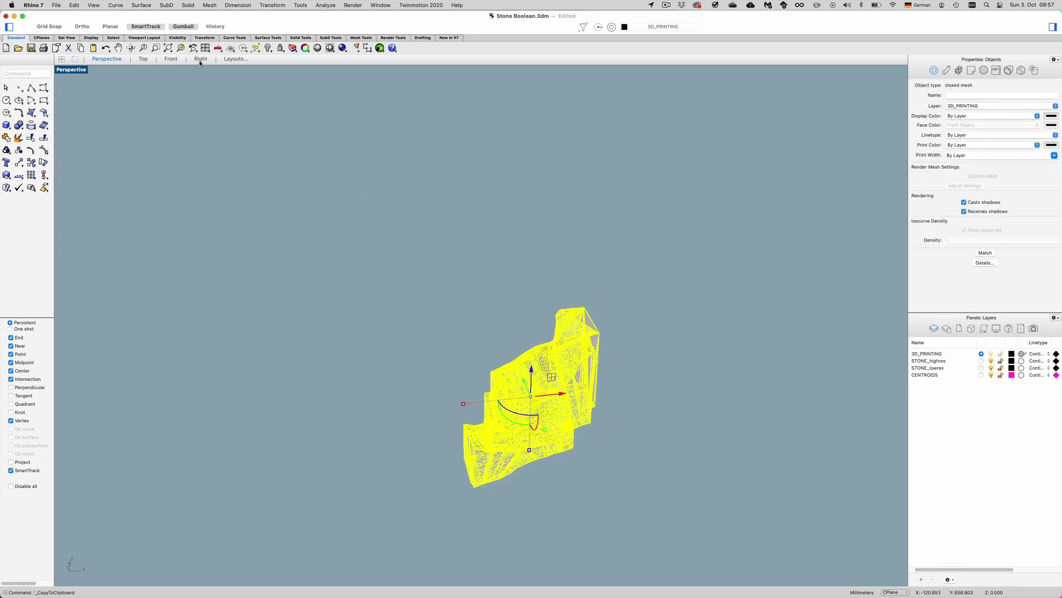
# Undo the mesh Boolean Difference to restore both stones, and paste the copied connector mesh in place between them.
pyautogui.press('super+z')
pyautogui.moveTo(740, 261); pyautogui.dragTo(652, 274, button='right')
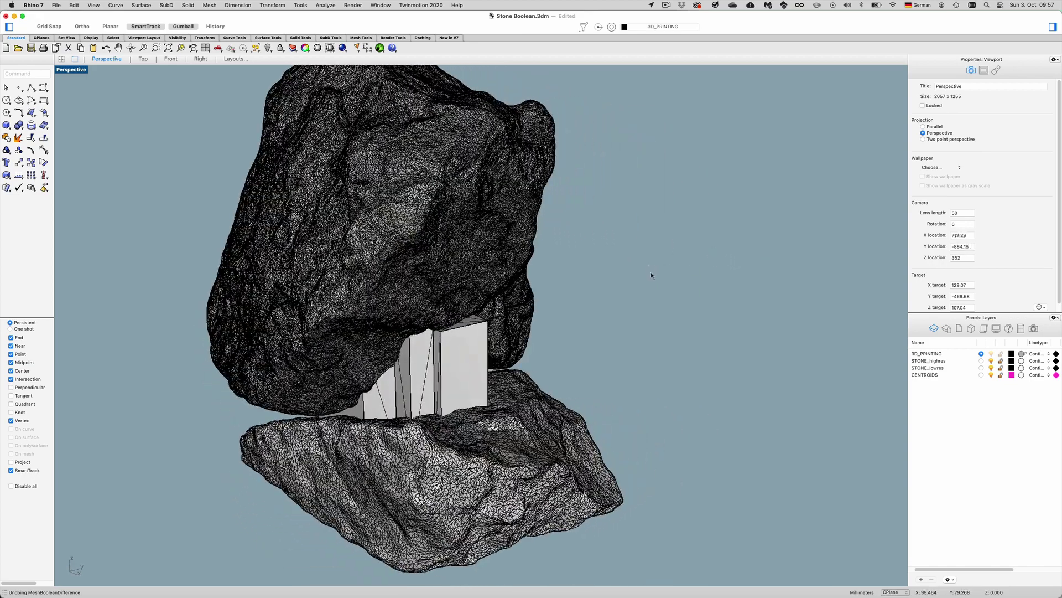
pyautogui.press('super+v')
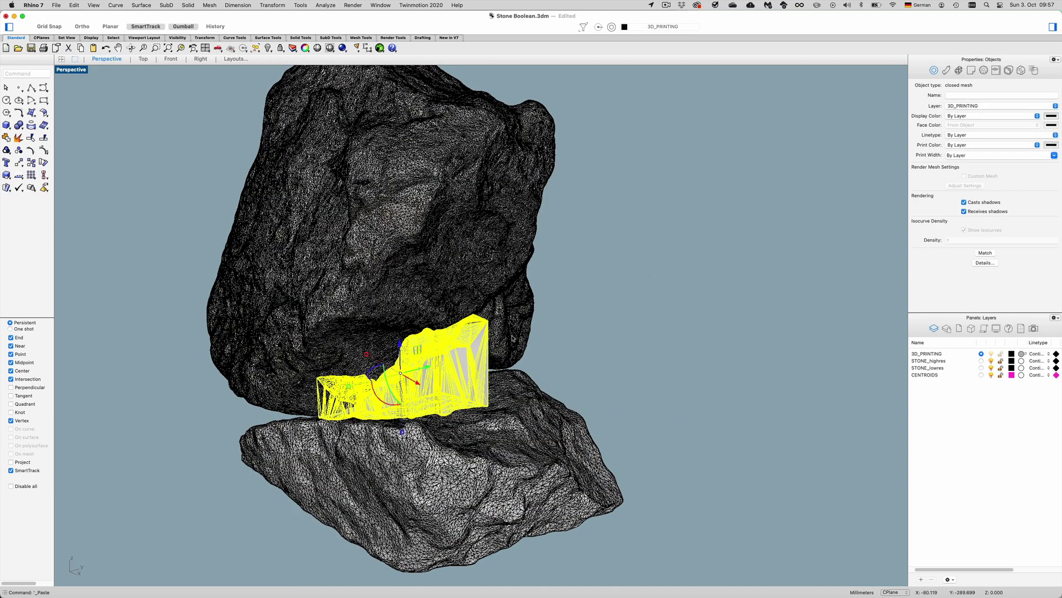
pyautogui.press('Escape')
pyautogui.click(493, 357)
pyautogui.press('Escape')
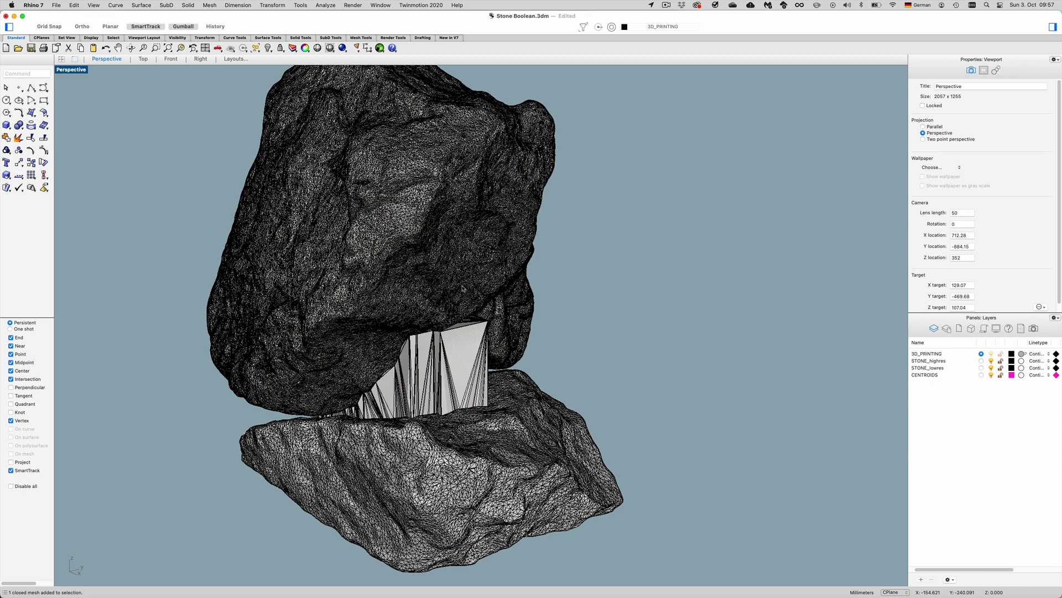
# Hide the upper stone mesh and the merged box mesh, leaving the connector on the lower stone.
pyautogui.click(476, 310)
pyautogui.click(269, 48)
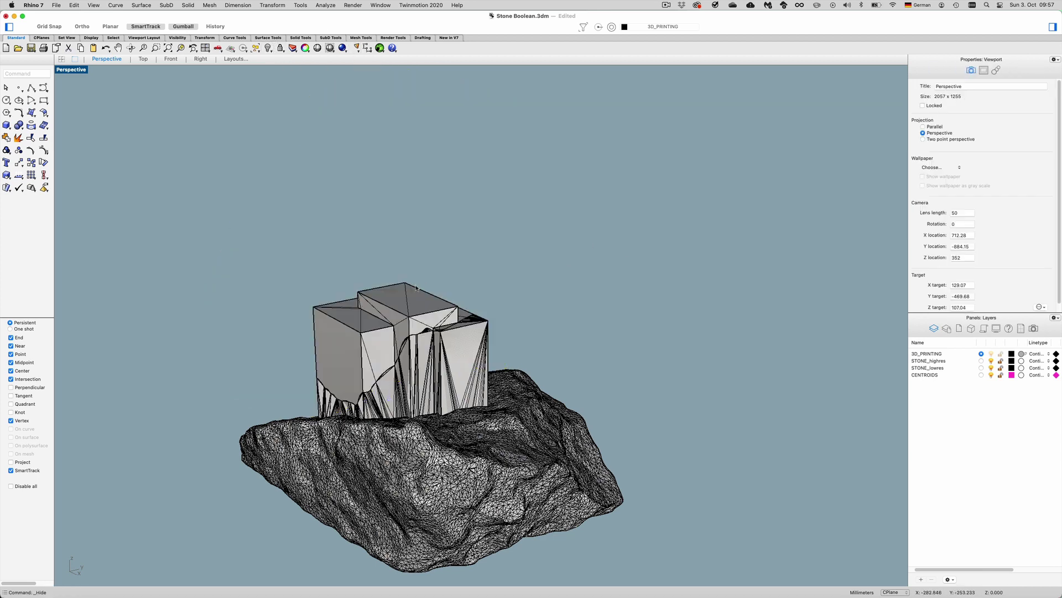
pyautogui.click(404, 316)
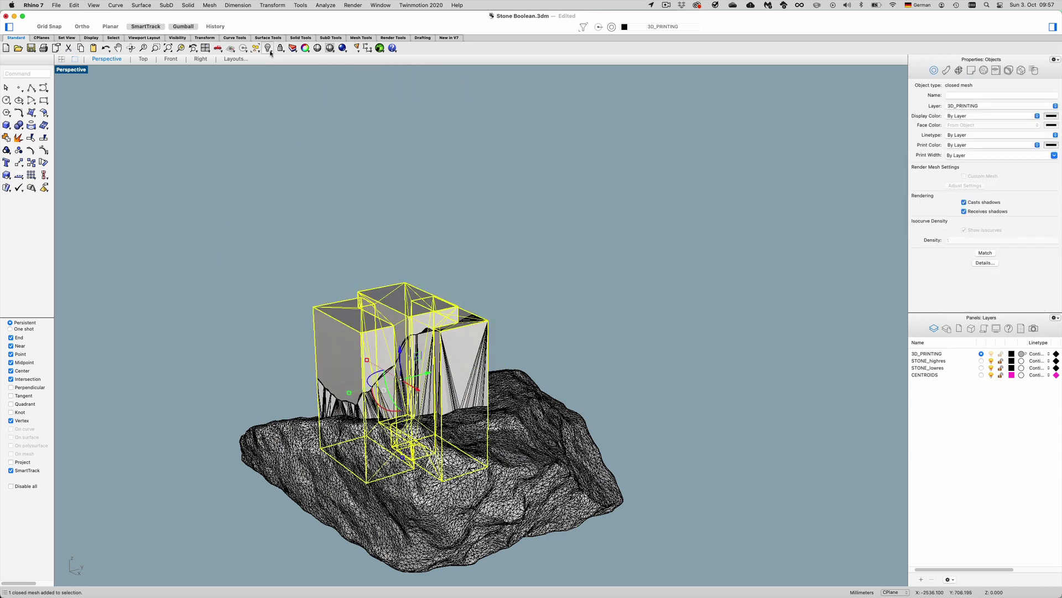
pyautogui.click(270, 48)
# Examine from several angles how the trimmed connector mesh fits the surface of the lower stone.
pyautogui.moveTo(488, 342); pyautogui.dragTo(644, 322, button='right')
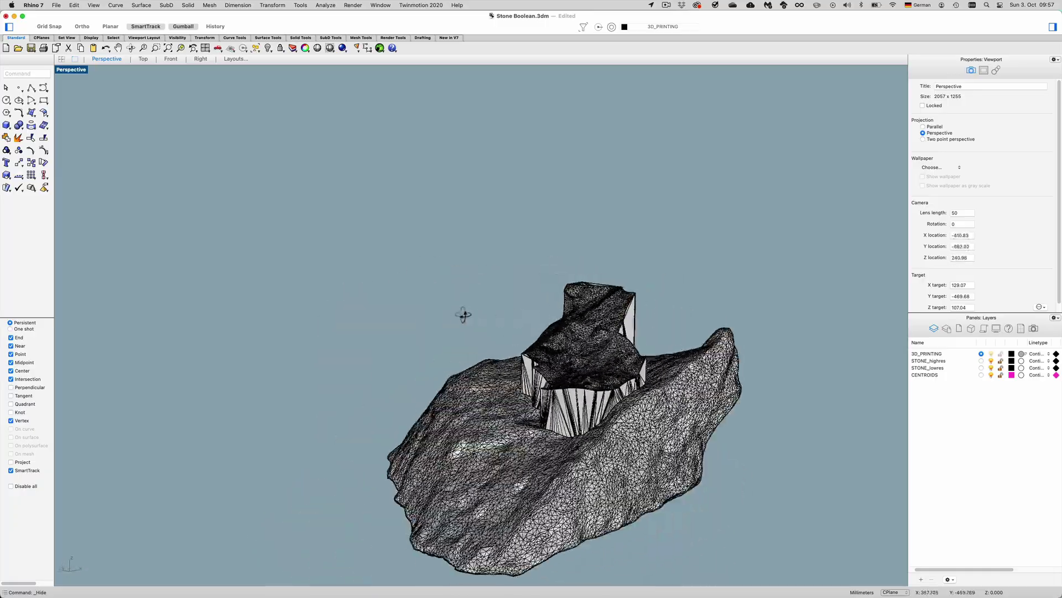
pyautogui.moveTo(463, 315); pyautogui.dragTo(432, 312, button='right')
pyautogui.scroll(7, 590, 354)
pyautogui.scroll(-5, 591, 354)
pyautogui.moveTo(591, 332); pyautogui.dragTo(574, 318, button='right')
pyautogui.scroll(-3, 574, 317)
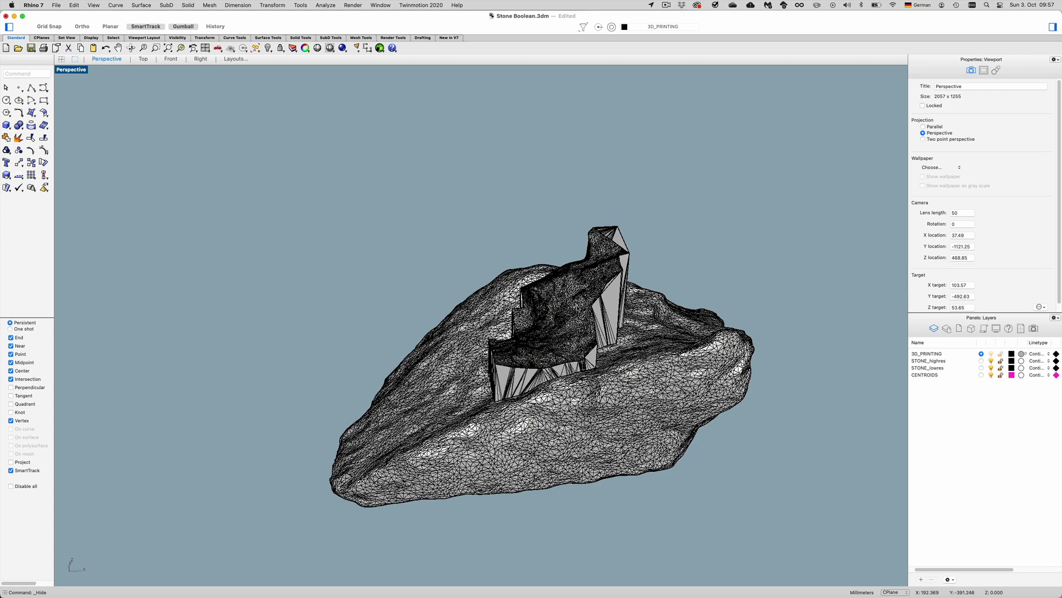
pyautogui.keyDown('shift'); pyautogui.moveTo(577, 304); pyautogui.dragTo(523, 265, button='right'); pyautogui.keyUp('shift')
pyautogui.scroll(2, 542, 290)
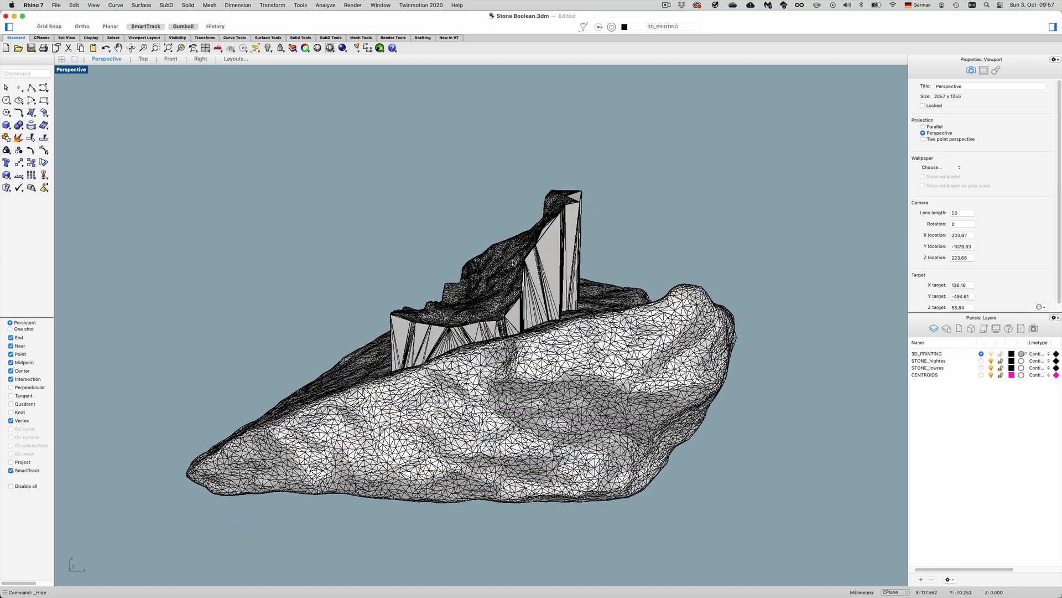